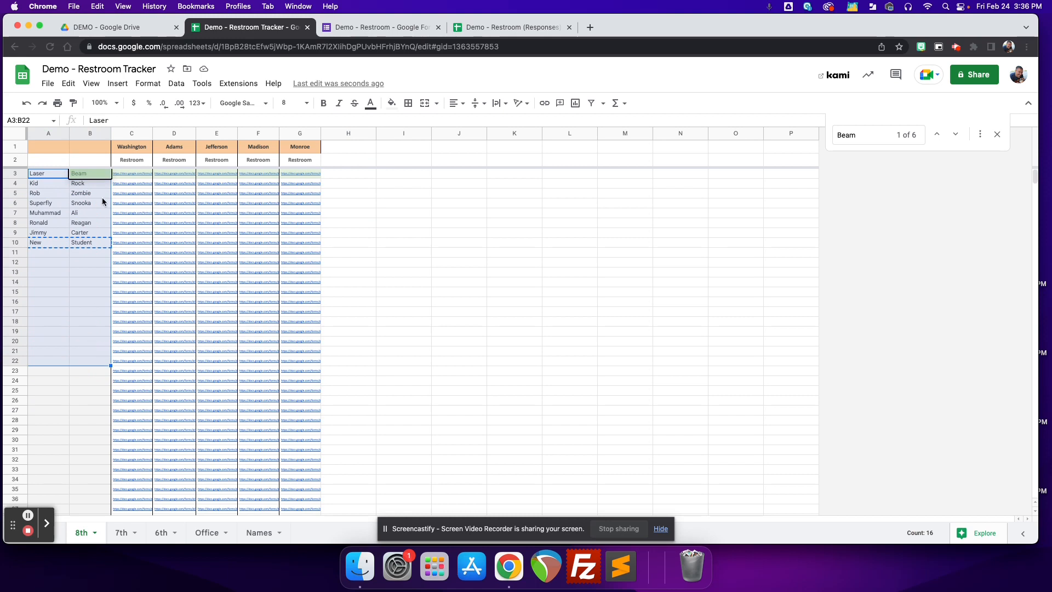
Step: Examine the column headings in C1:G1 and the prefilled form-link formulas in the first rows of column C
drag(126, 151, 300, 152)
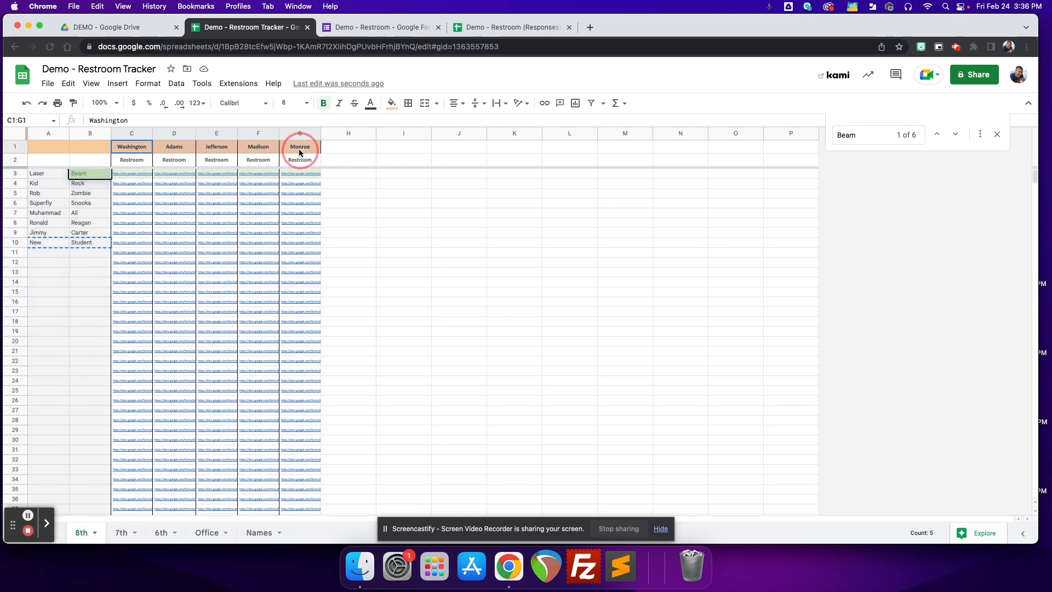
click(131, 177)
click(183, 176)
click(137, 184)
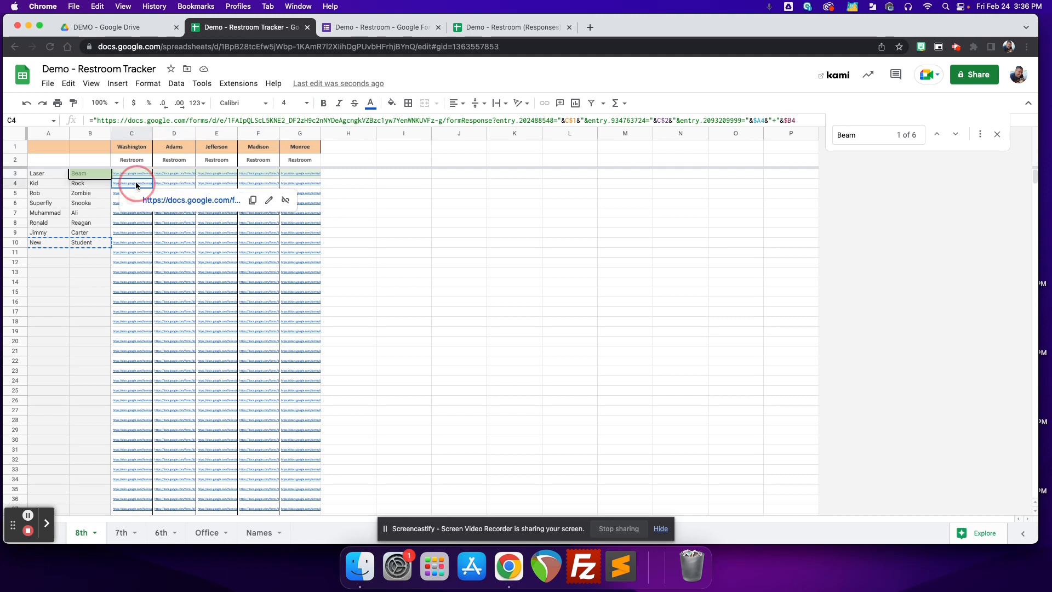
click(137, 194)
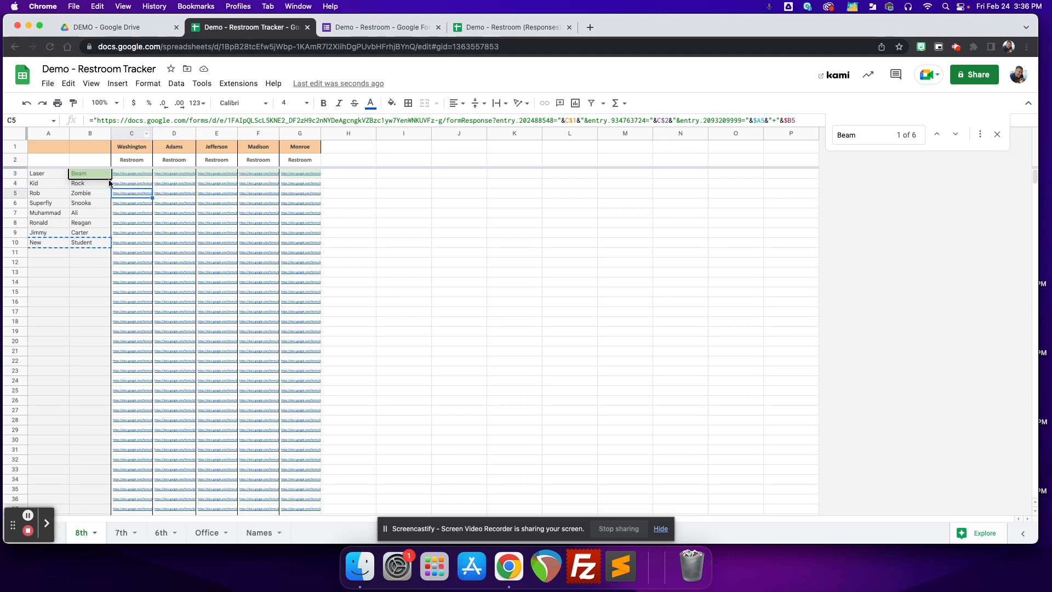
click(130, 173)
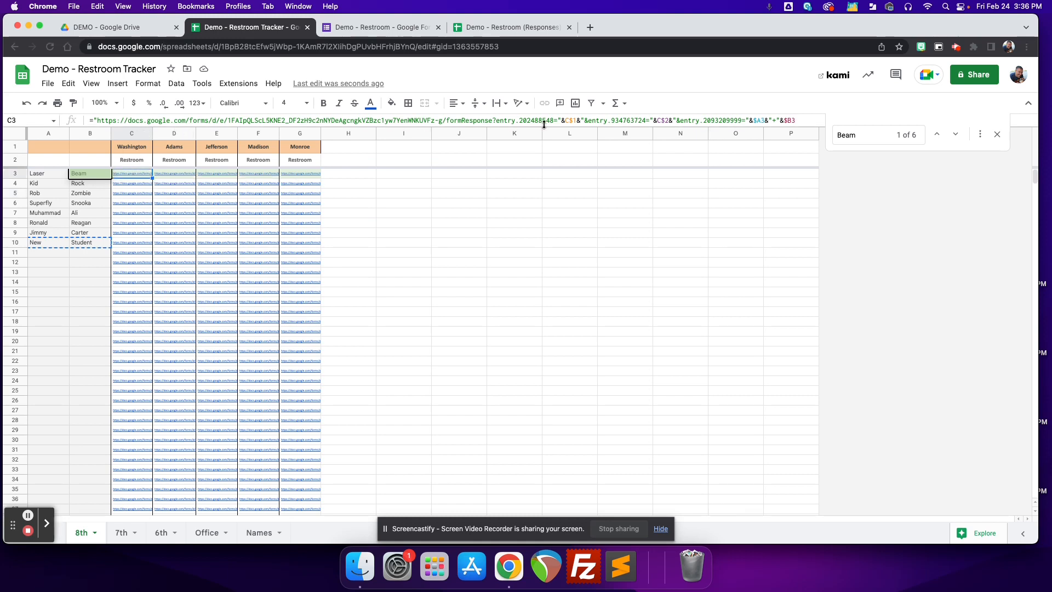
Step: Clear the link formula in G3 and restore it by filling the F3 formula one cell across
click(297, 175)
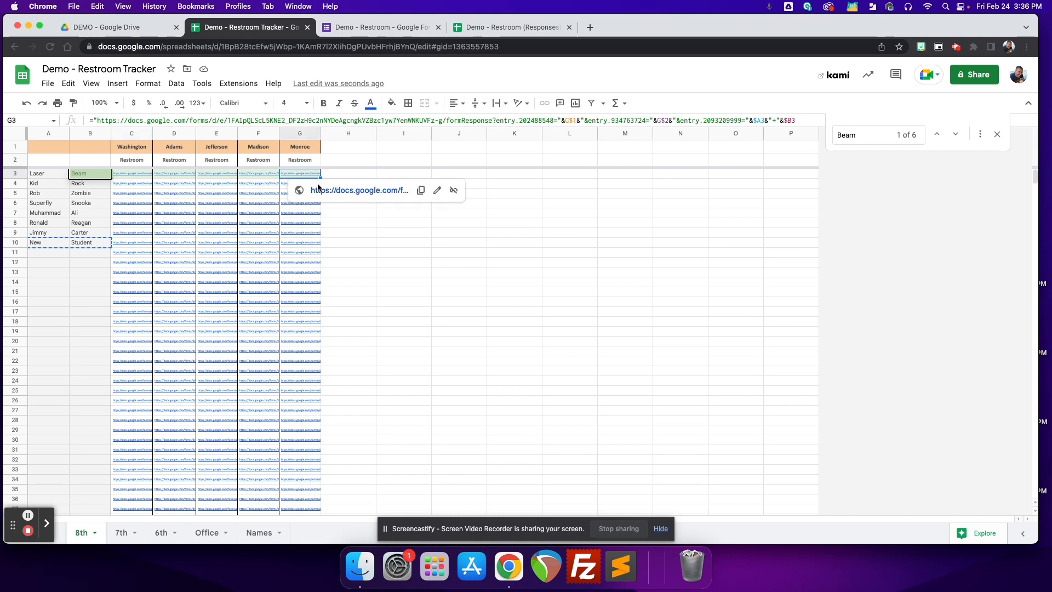
key(Delete)
click(345, 174)
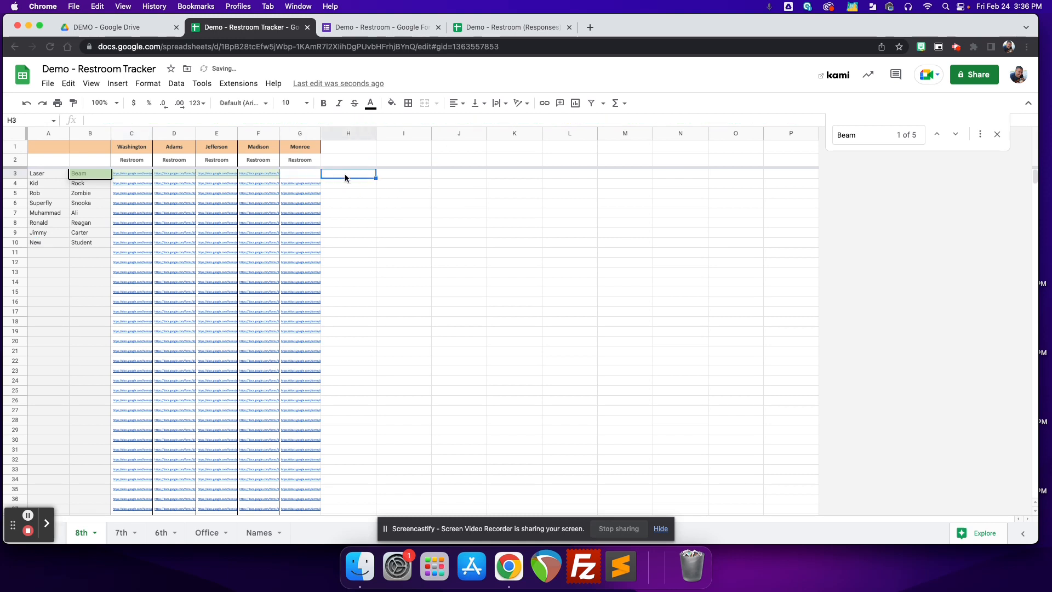
click(255, 175)
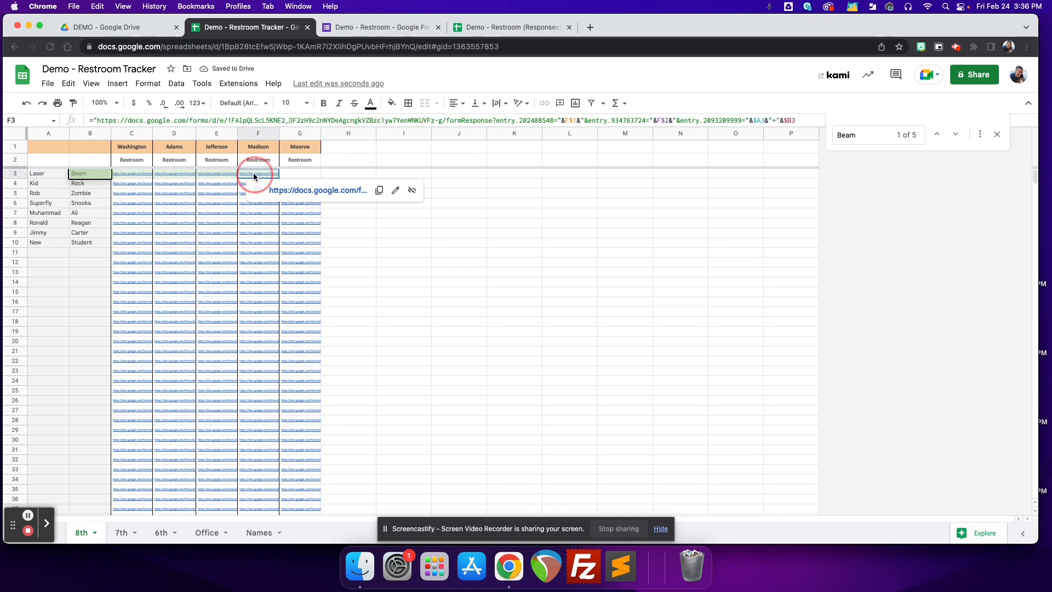
drag(279, 177, 304, 176)
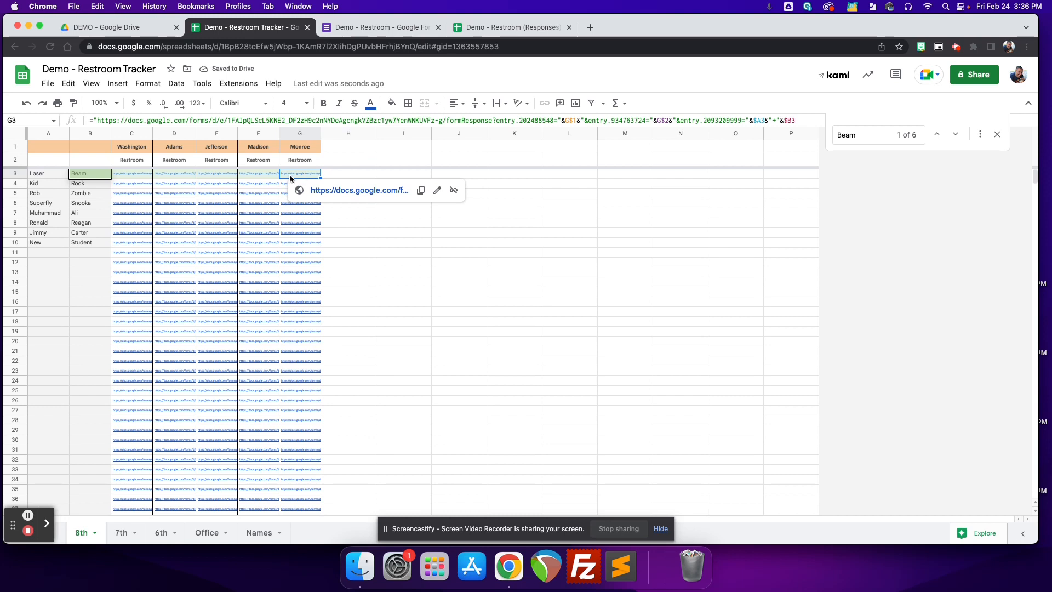
Step: Clear the link formulas from the range C3:G4
drag(192, 175, 306, 176)
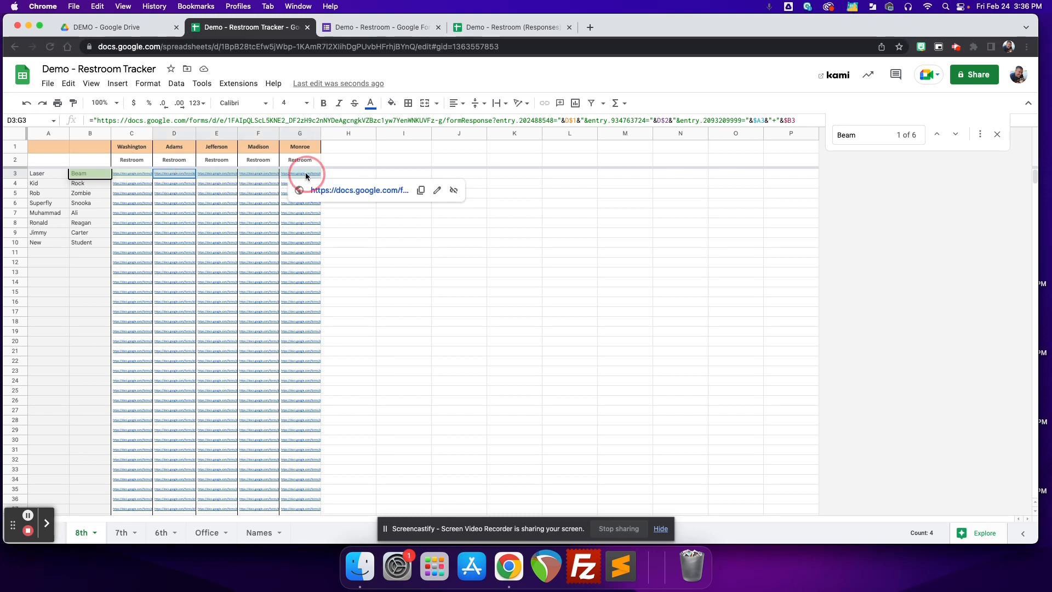
drag(131, 176, 307, 186)
key(Delete)
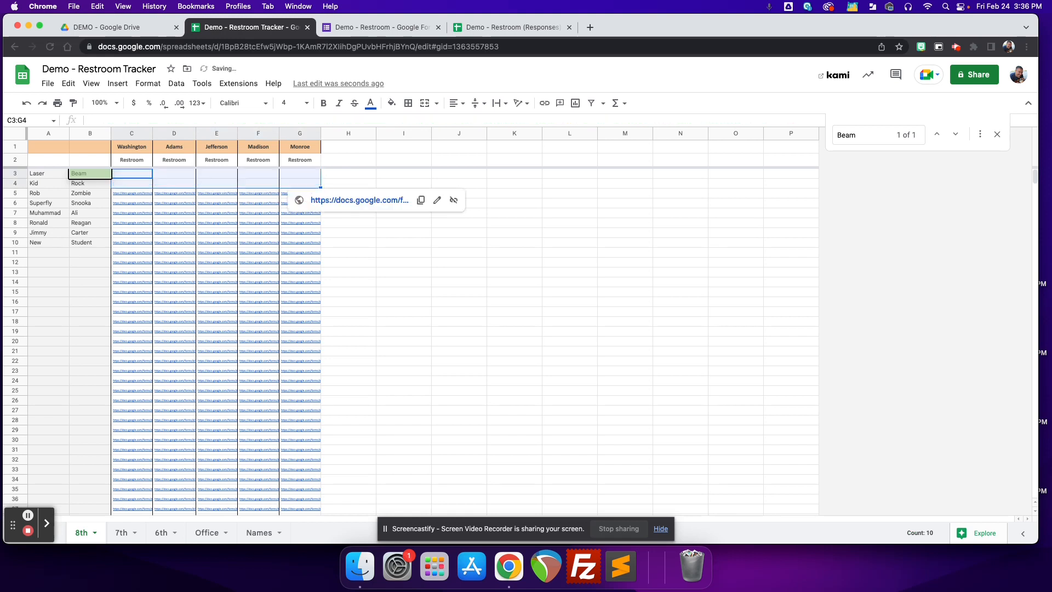
Step: Try filling the C5 link formula up to row 3 and across to H3
click(145, 197)
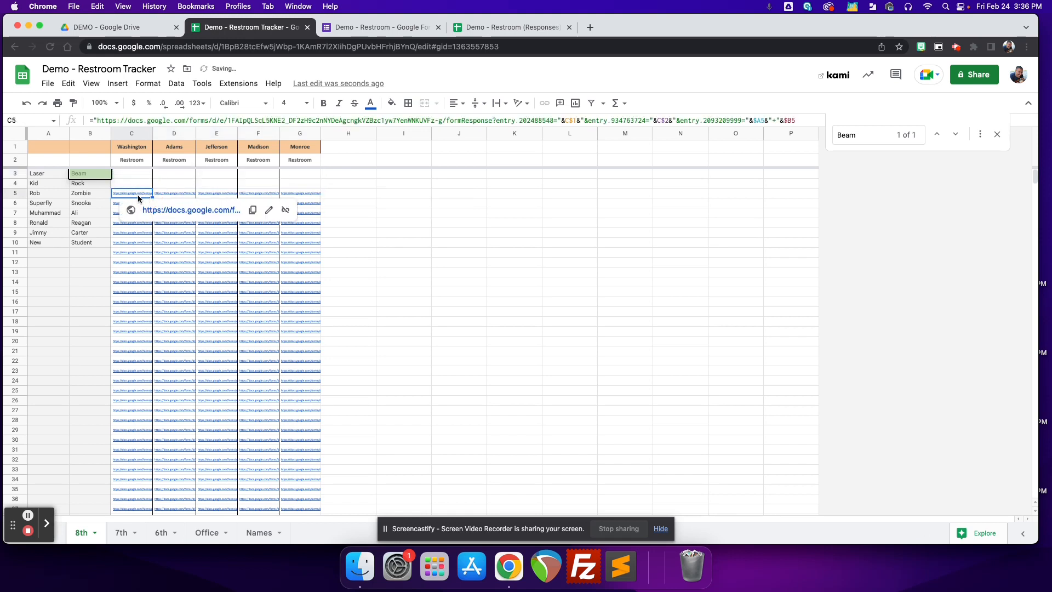
drag(151, 196, 341, 177)
click(147, 176)
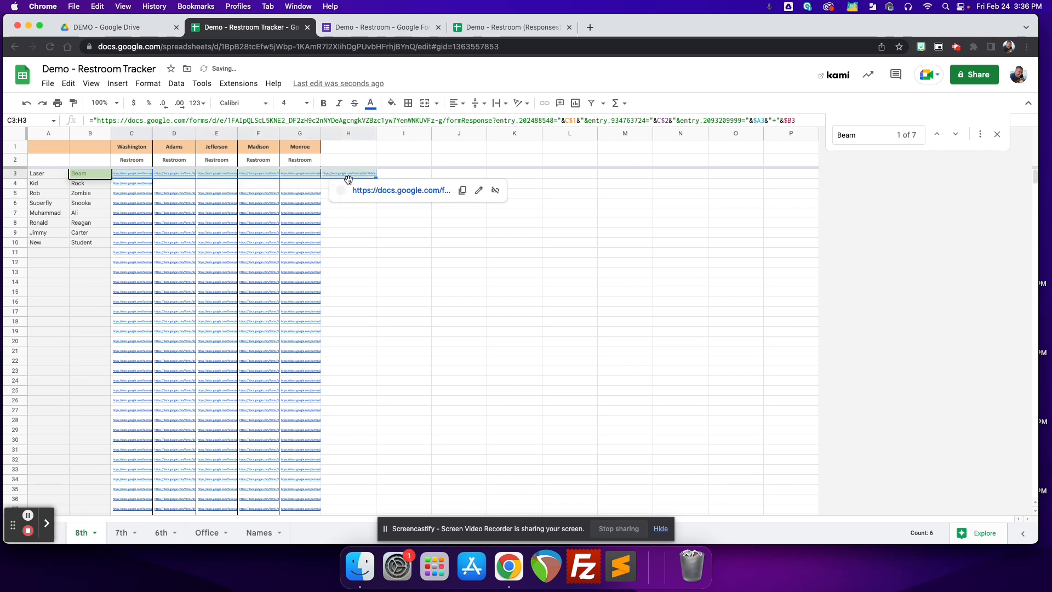
Step: Fill the link formulas of C5:G5 upward through row 3
drag(305, 194, 148, 195)
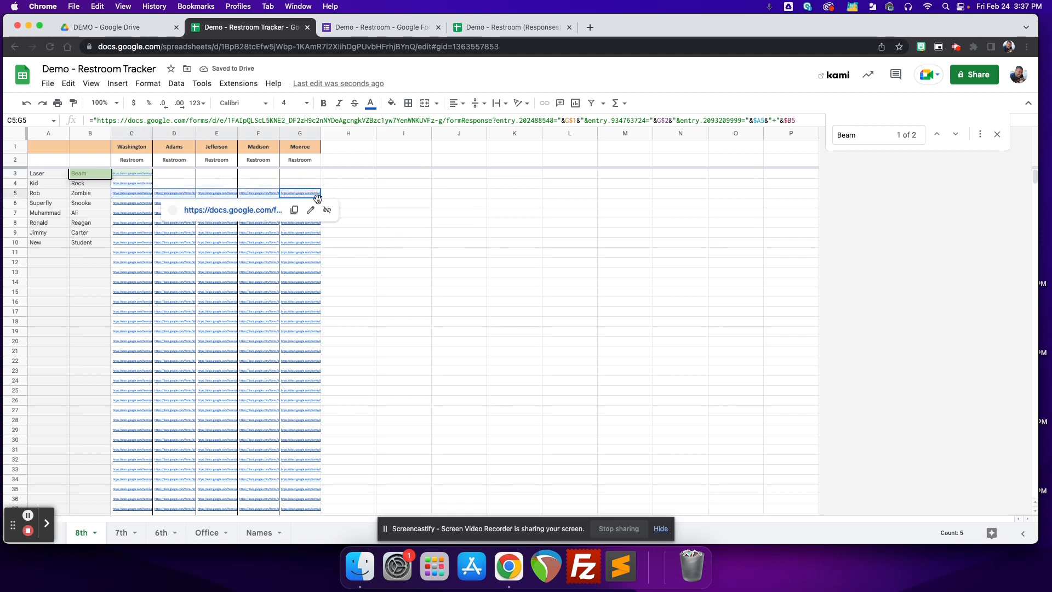
drag(322, 197, 318, 177)
Step: Compare the cell references in the F3, C3 and D3 formulas, and clear the link formulas from D3:G3
click(252, 176)
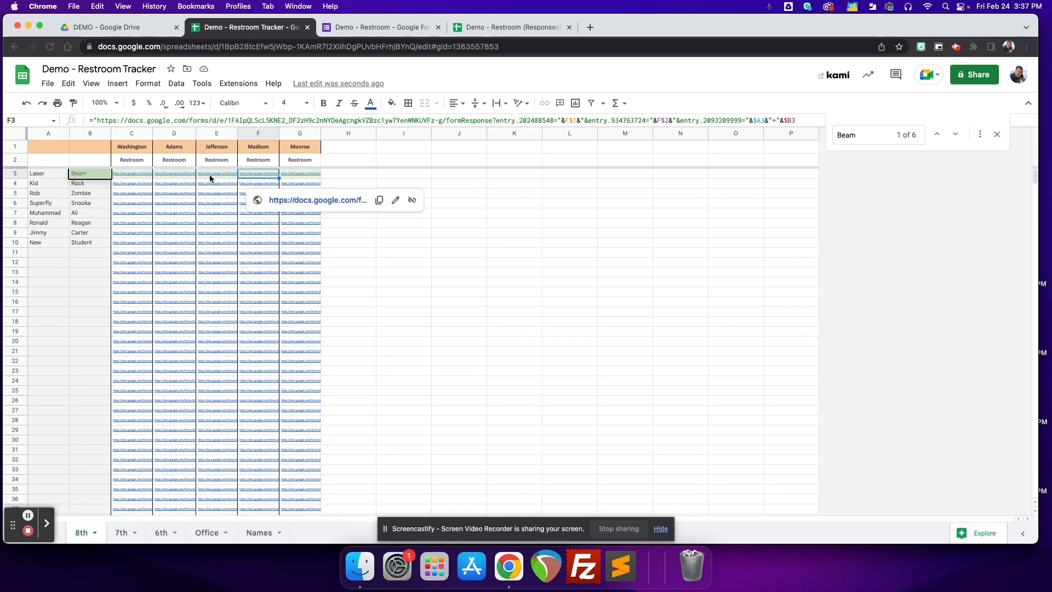
click(138, 175)
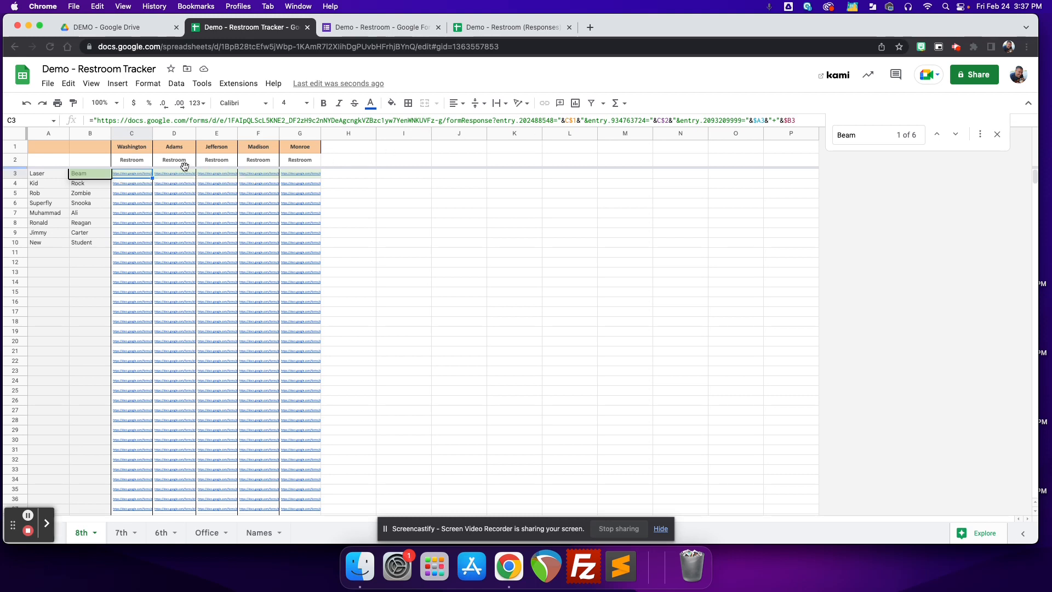
click(170, 175)
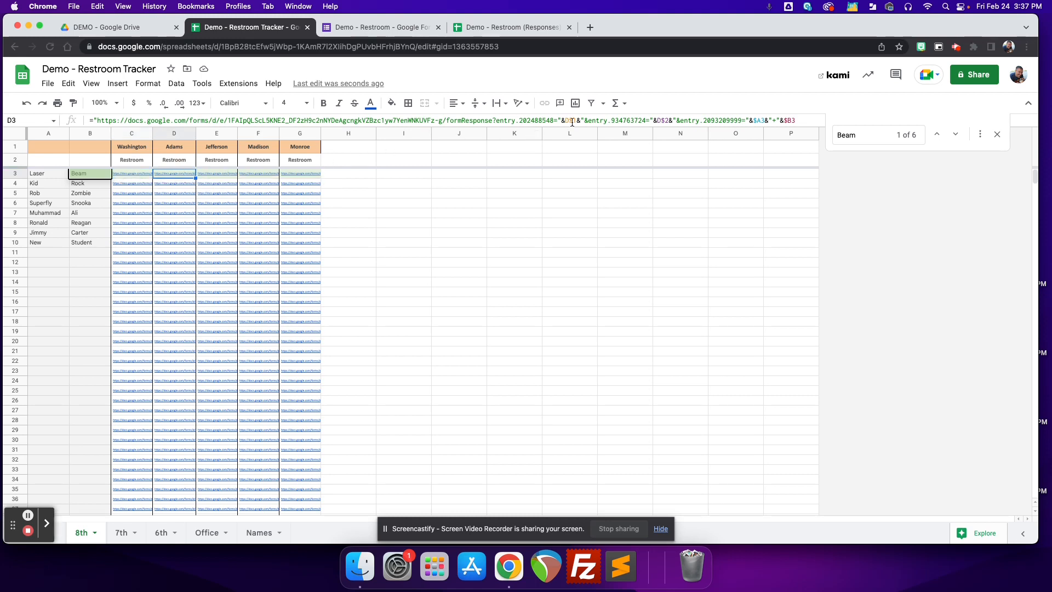
drag(171, 173, 299, 174)
key(Delete)
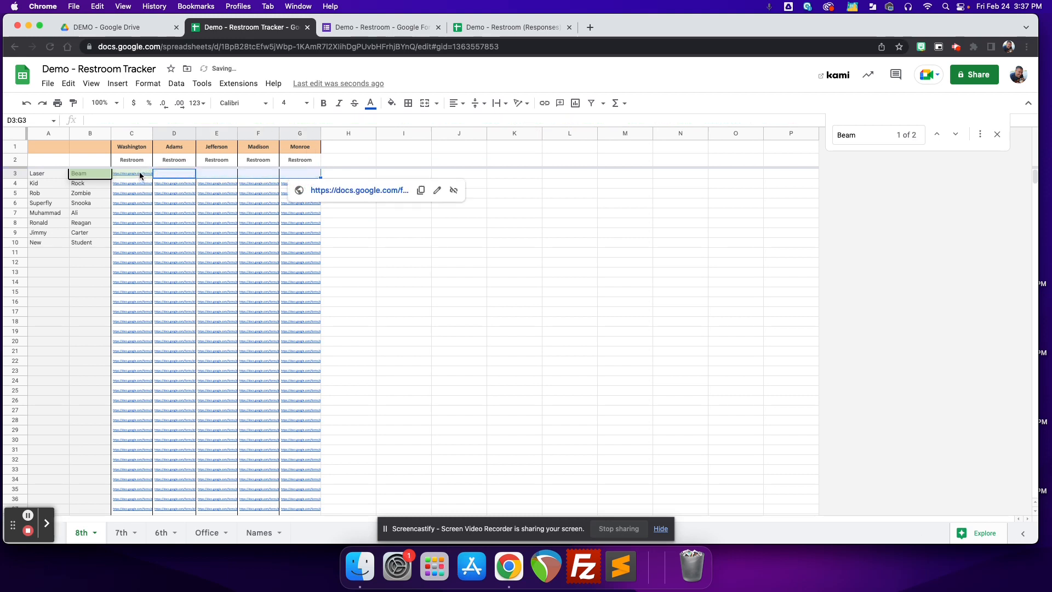
Step: Fill the C3 link formula into D3, and the D3 formula across through G3
click(142, 176)
drag(152, 176, 176, 176)
click(175, 176)
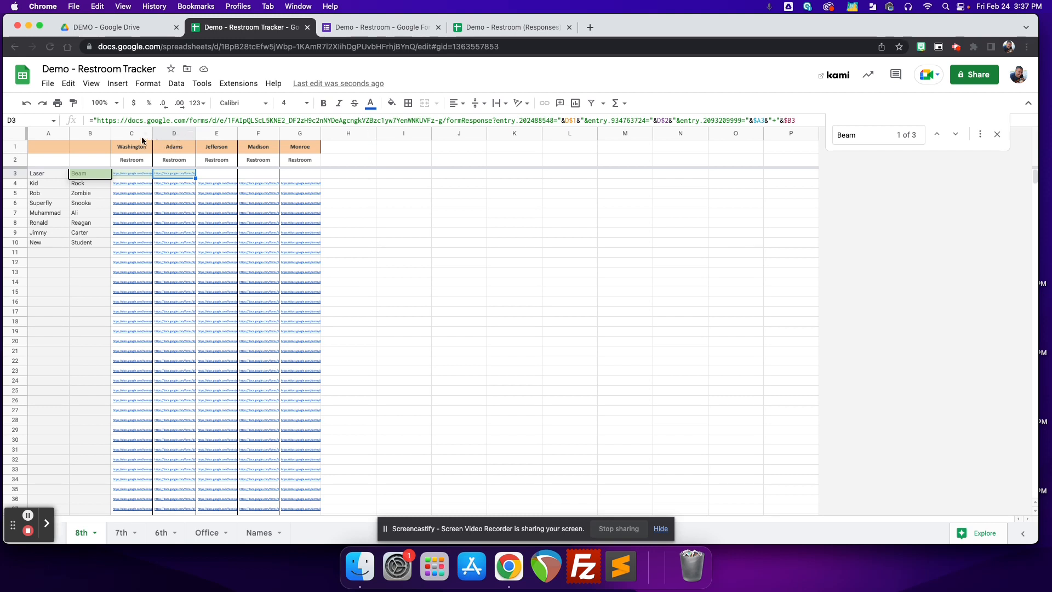
click(127, 174)
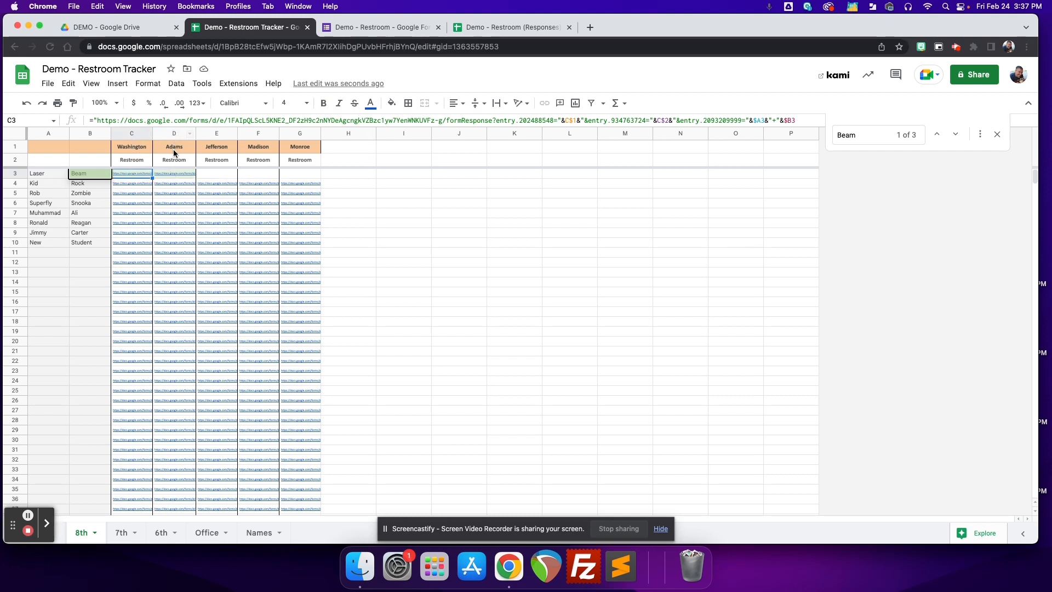
click(188, 175)
drag(196, 178, 298, 177)
click(298, 175)
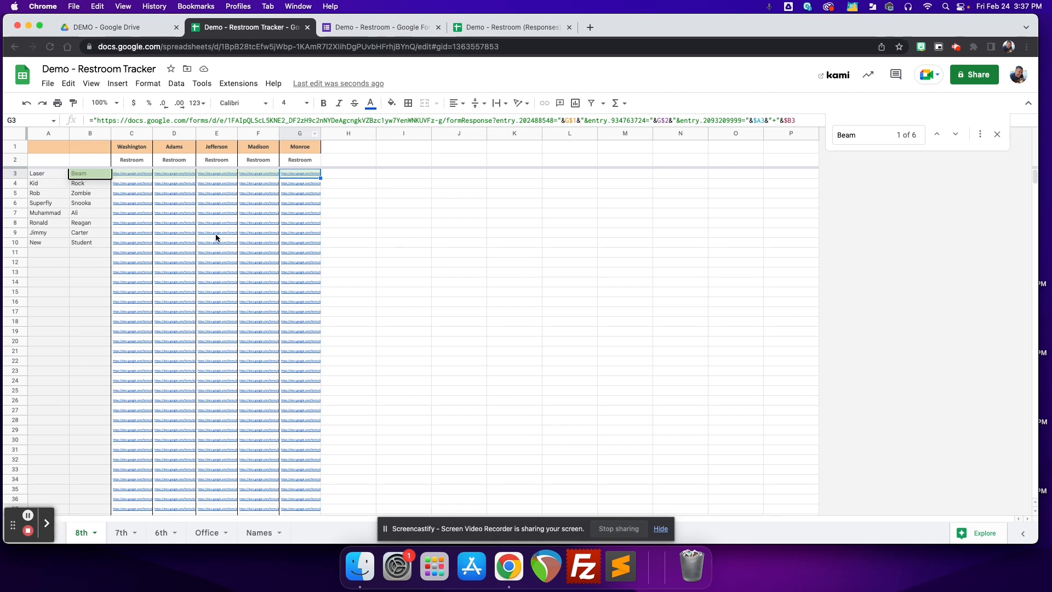
Step: Clear the link formula in E9 and restore it by filling the E8 formula down column E
mouse_move(217, 236)
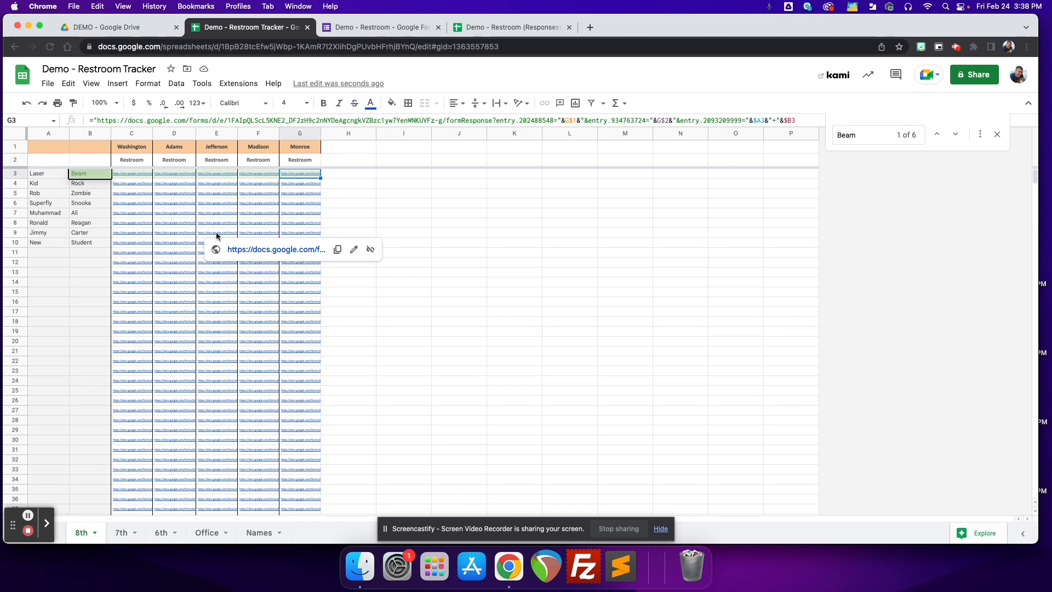
click(217, 233)
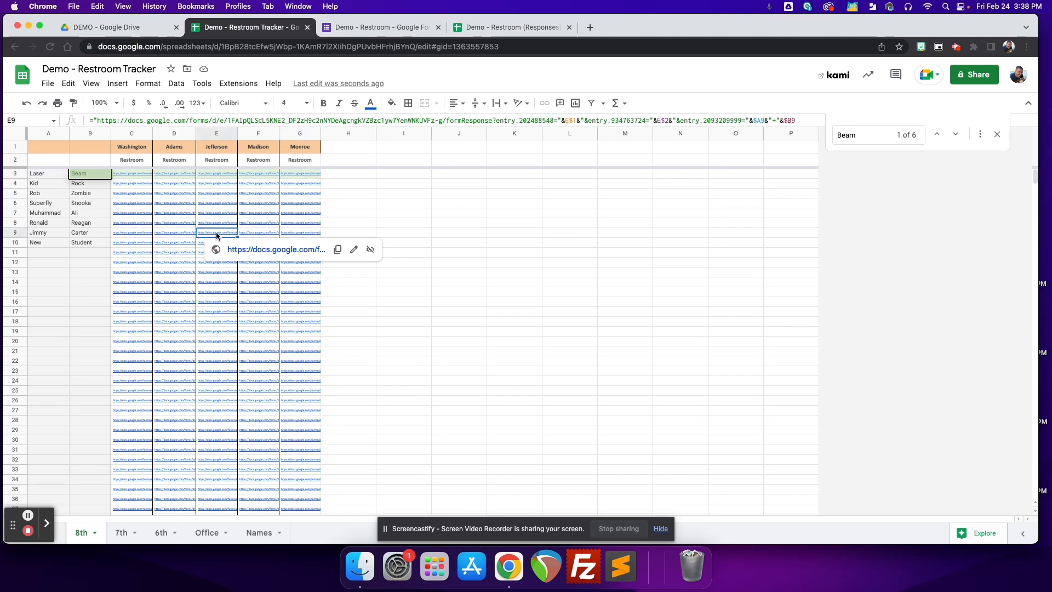
key(Delete)
click(258, 215)
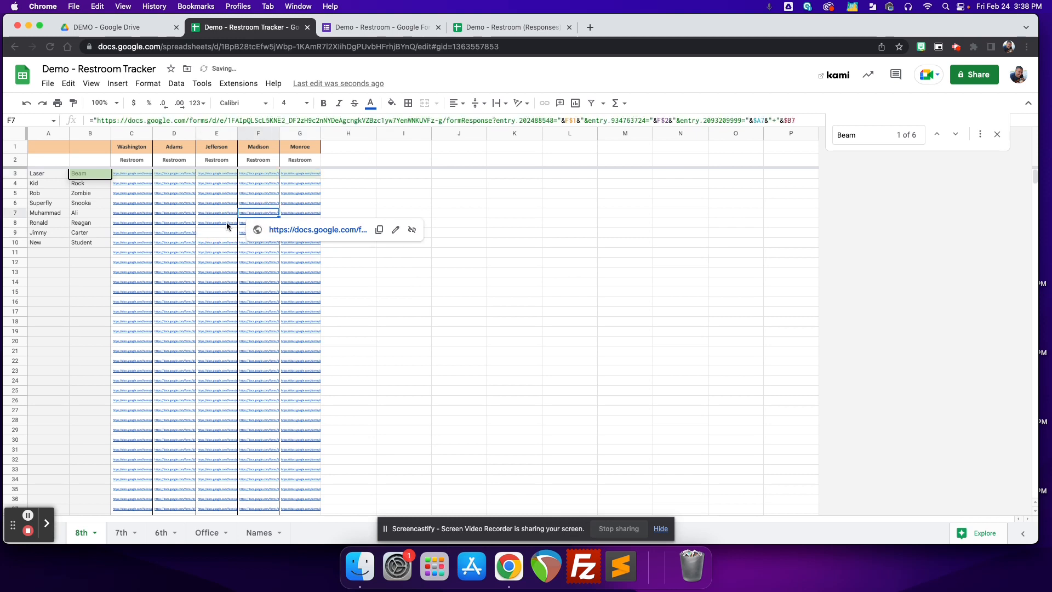
click(236, 224)
drag(236, 233, 233, 450)
click(224, 176)
click(217, 332)
click(216, 232)
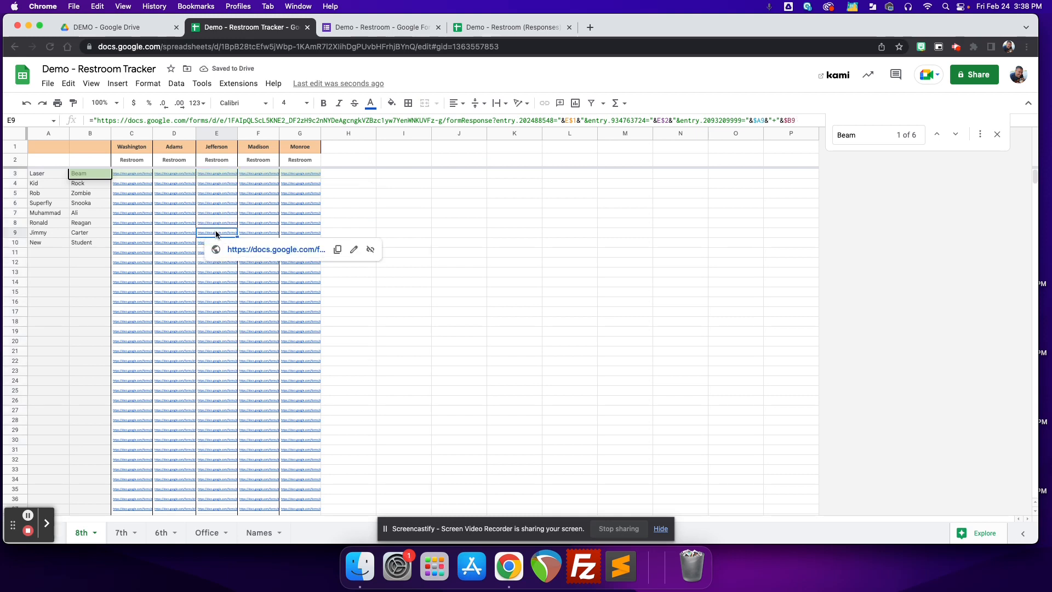
Step: Compare the link formula in C3 of the 8th sheet with the one in C3 of the 7th sheet
click(138, 175)
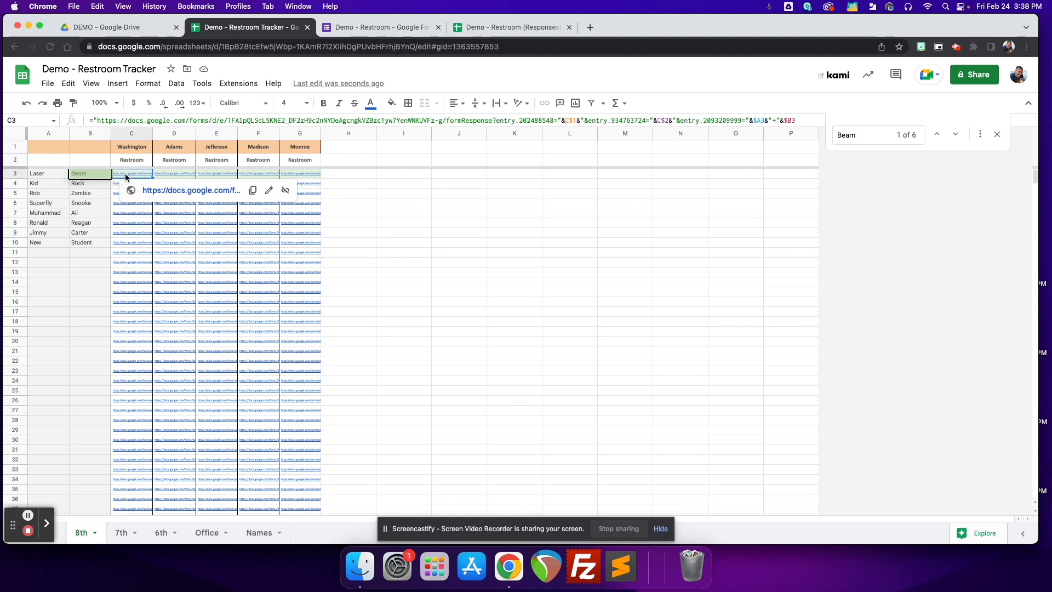
click(122, 533)
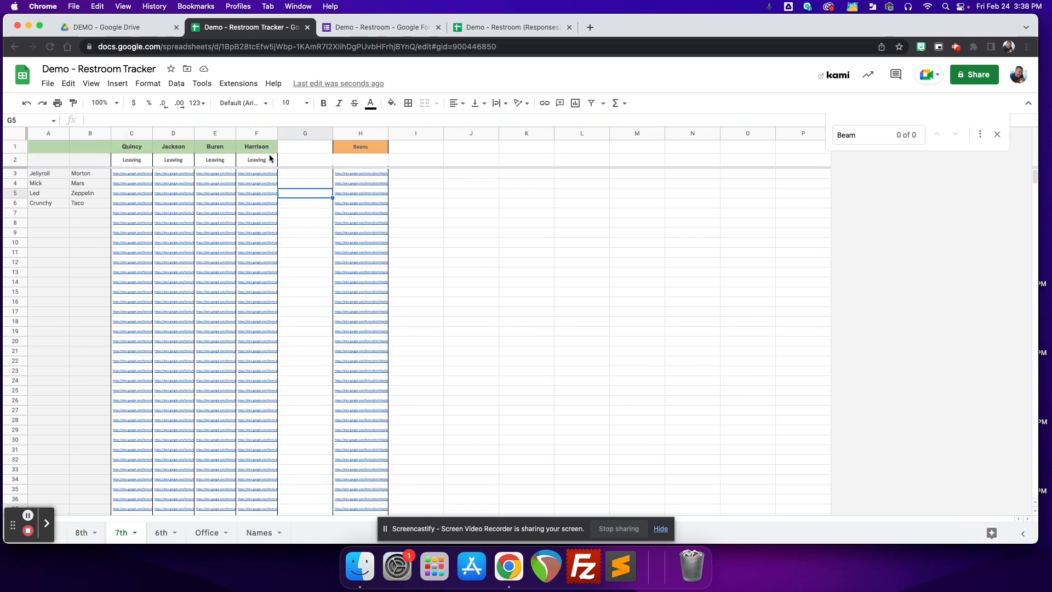
click(133, 175)
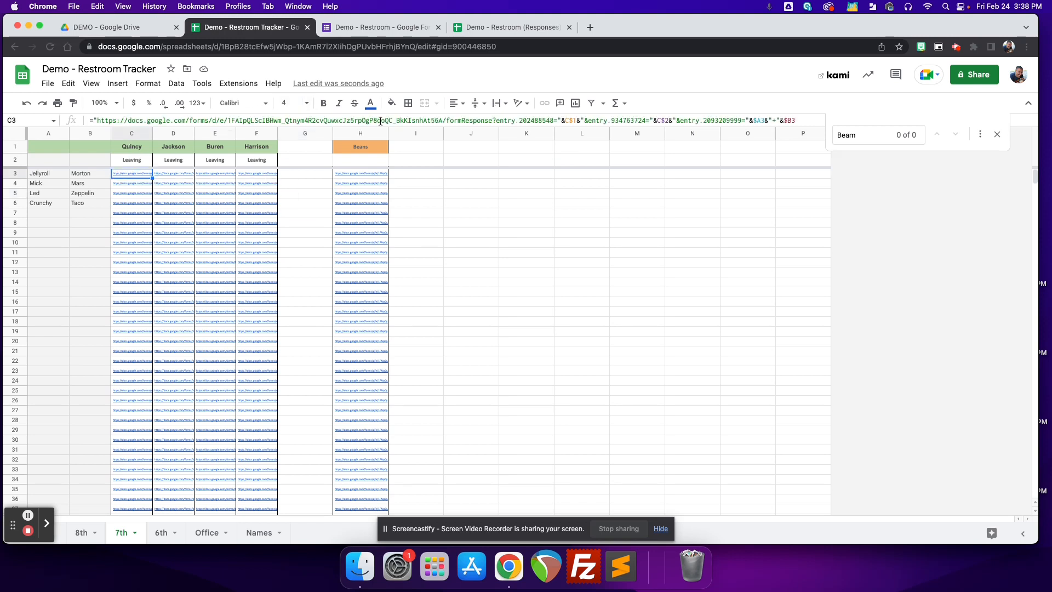
click(82, 534)
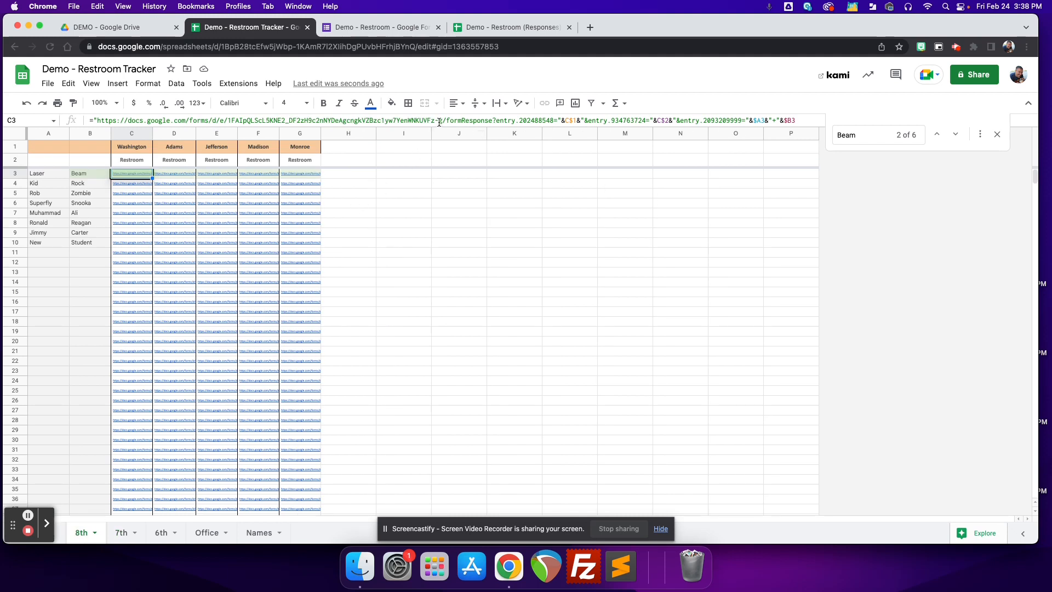
Step: Copy the C3 link formula from the 8th sheet into C3 of the 7th sheet
mouse_move(140, 177)
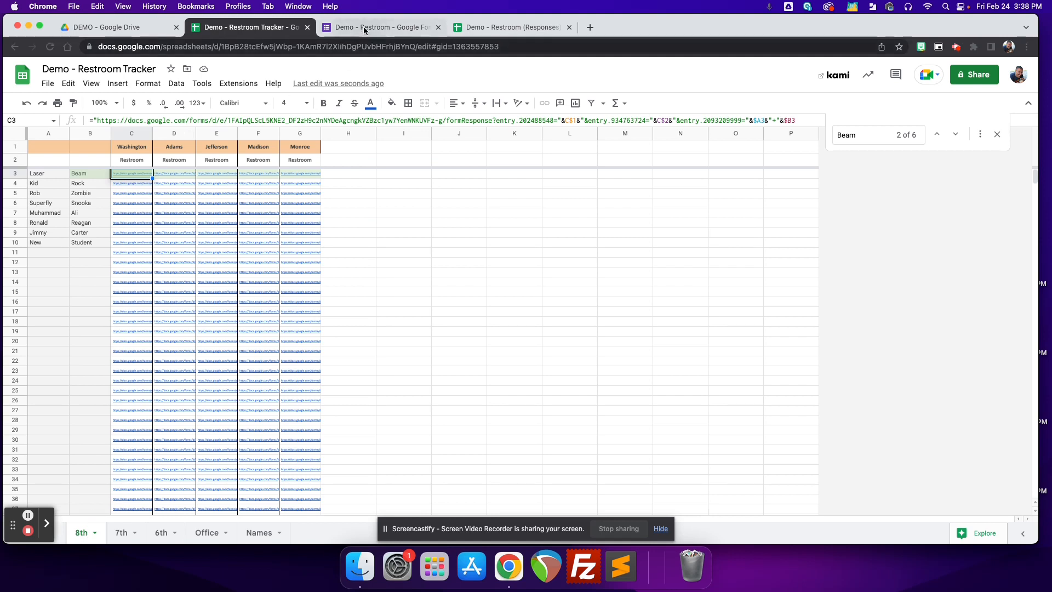
click(138, 177)
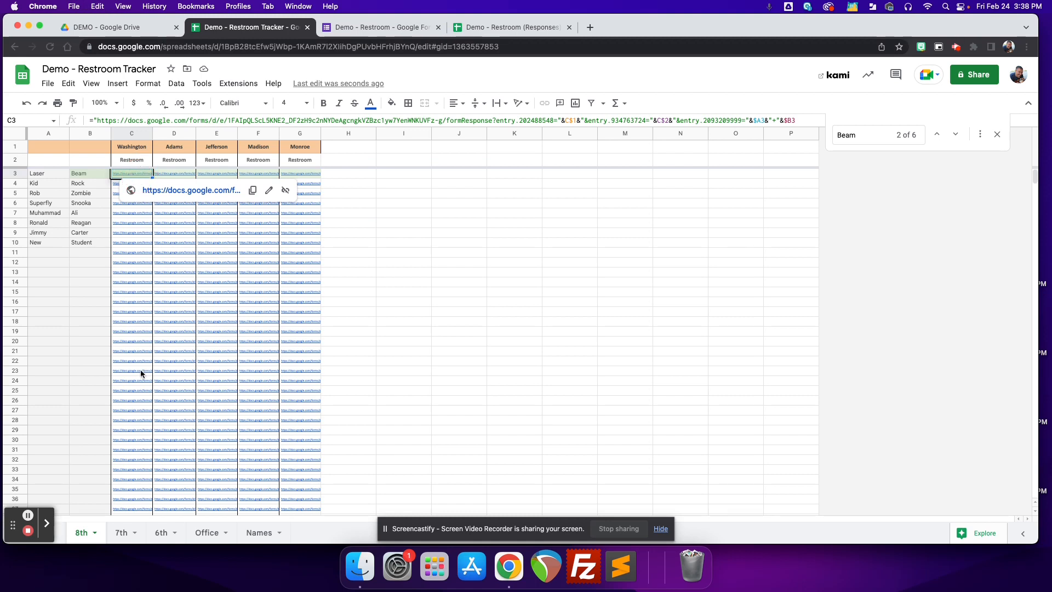
click(122, 532)
click(133, 174)
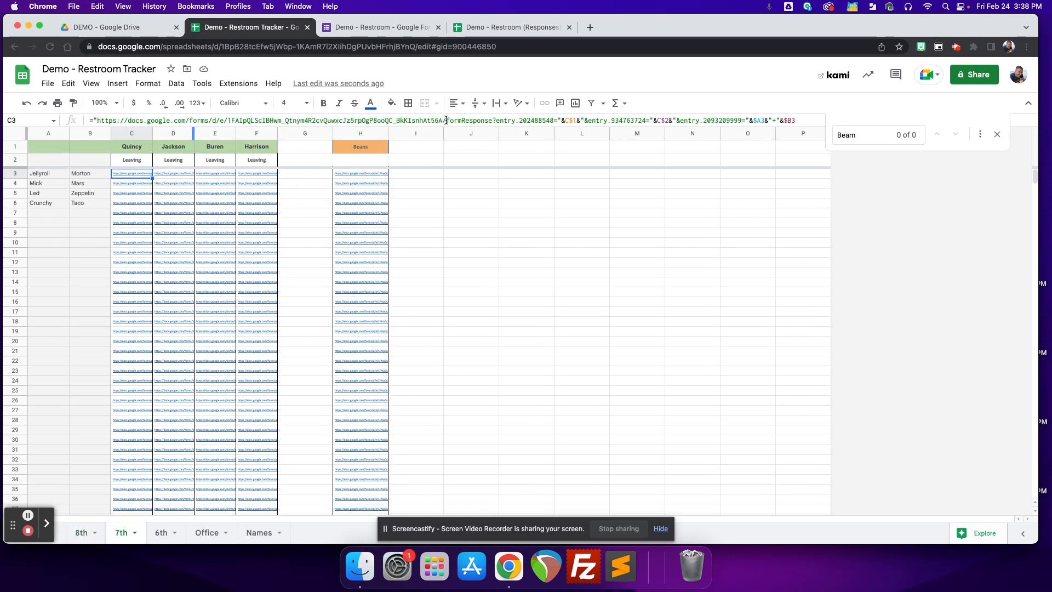
key(super+v)
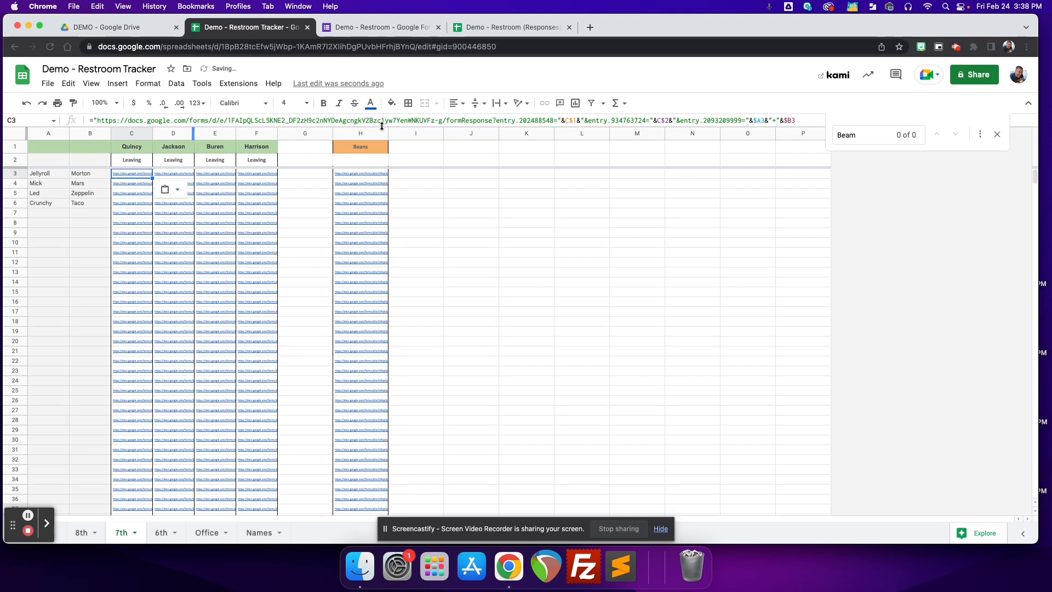
Step: Copy the 7th sheet's C3 link formula across to F3 and down the rows of columns C through F
click(140, 175)
drag(139, 176, 266, 175)
click(265, 176)
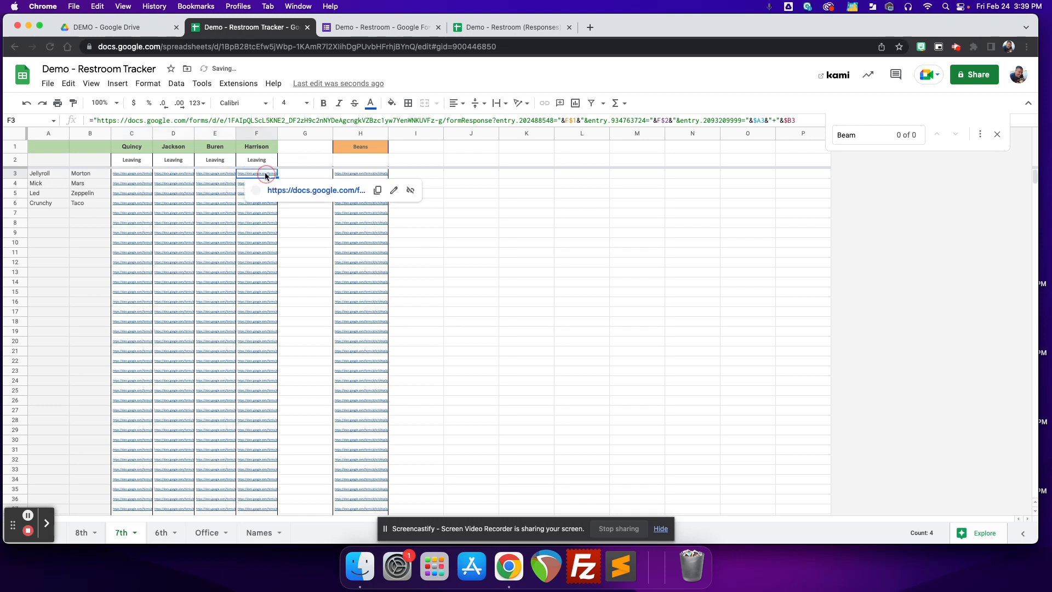
drag(133, 176, 274, 485)
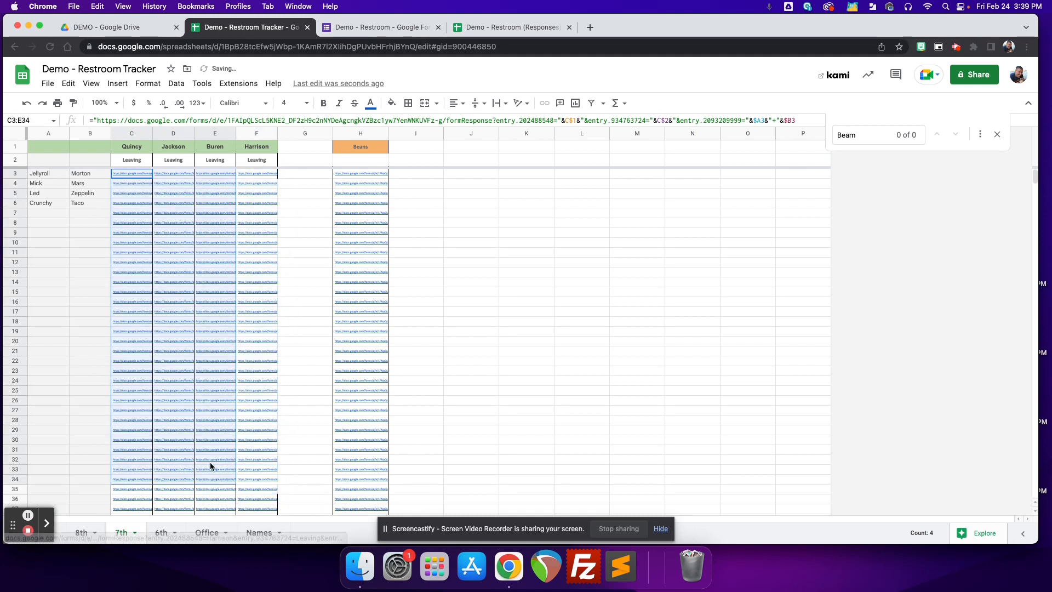
drag(182, 222, 135, 171)
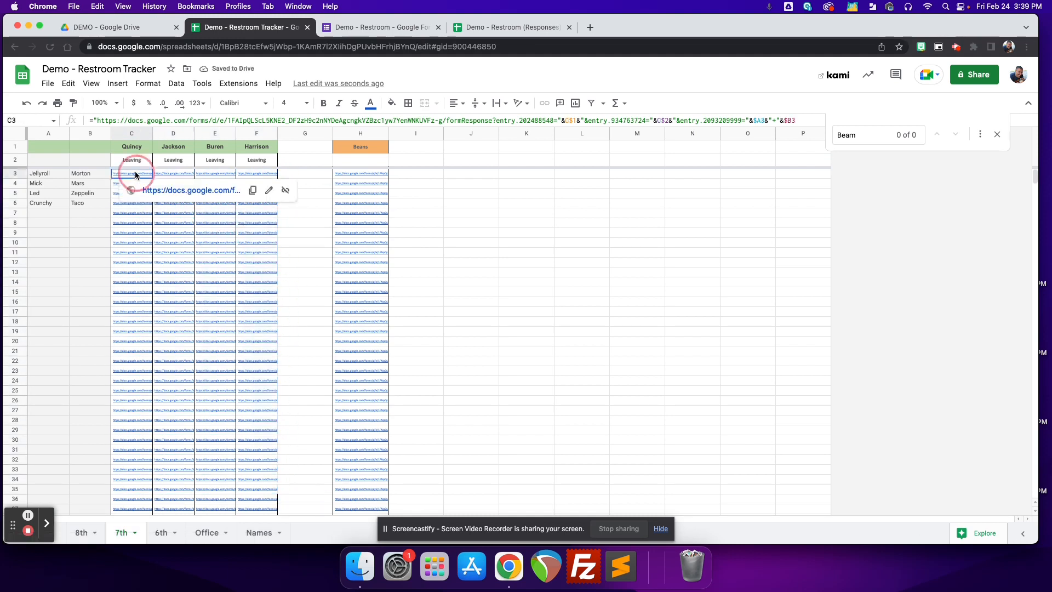
Step: Compare the teacher headings and Direction row of the 7th sheet with the form's Teacher, Direction? and Student options
click(391, 25)
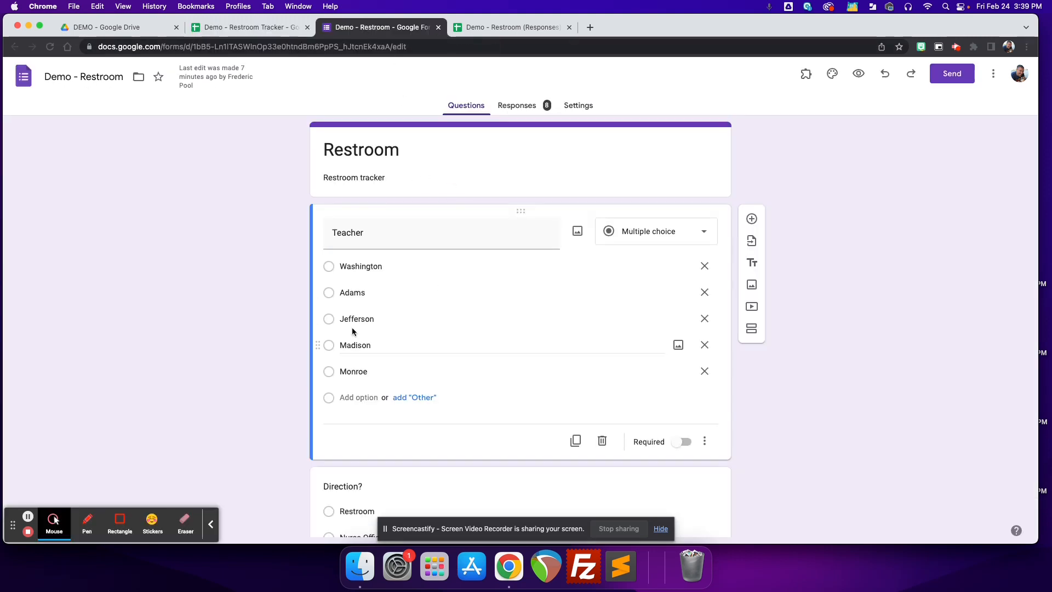
click(258, 27)
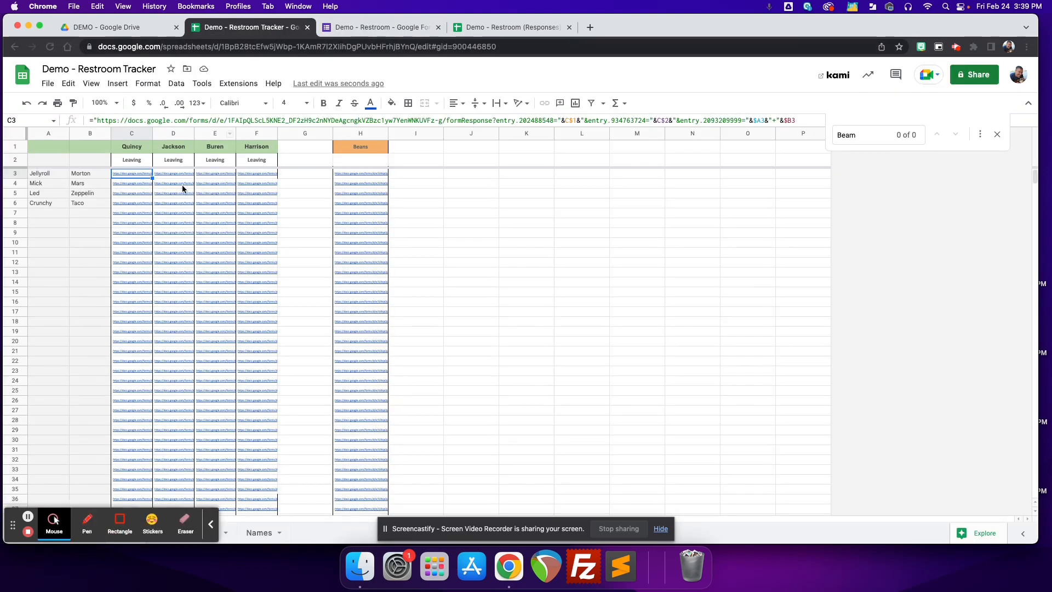
click(134, 146)
click(176, 147)
click(216, 147)
click(374, 28)
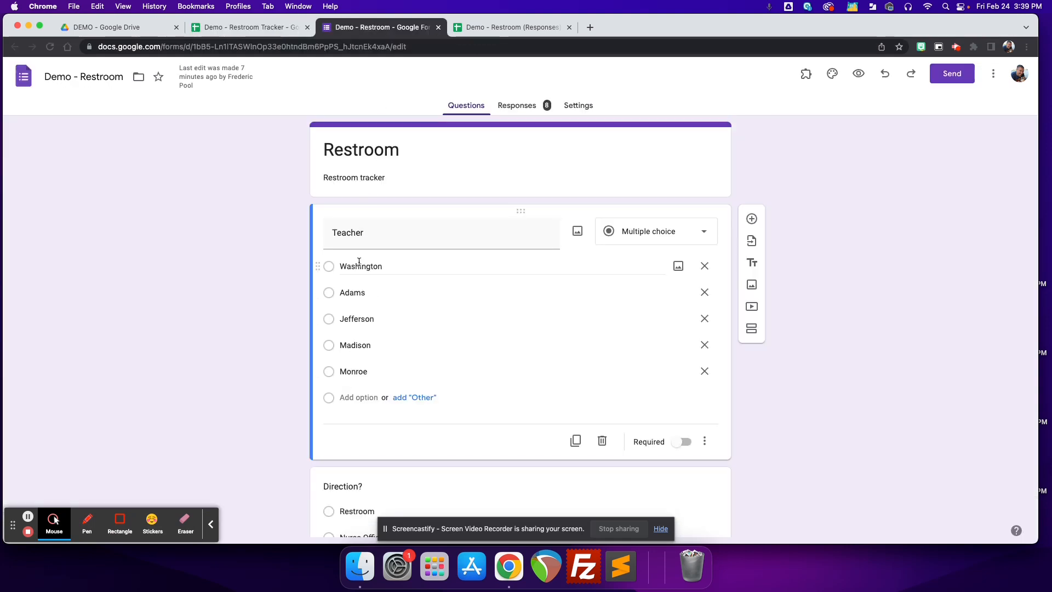
click(250, 28)
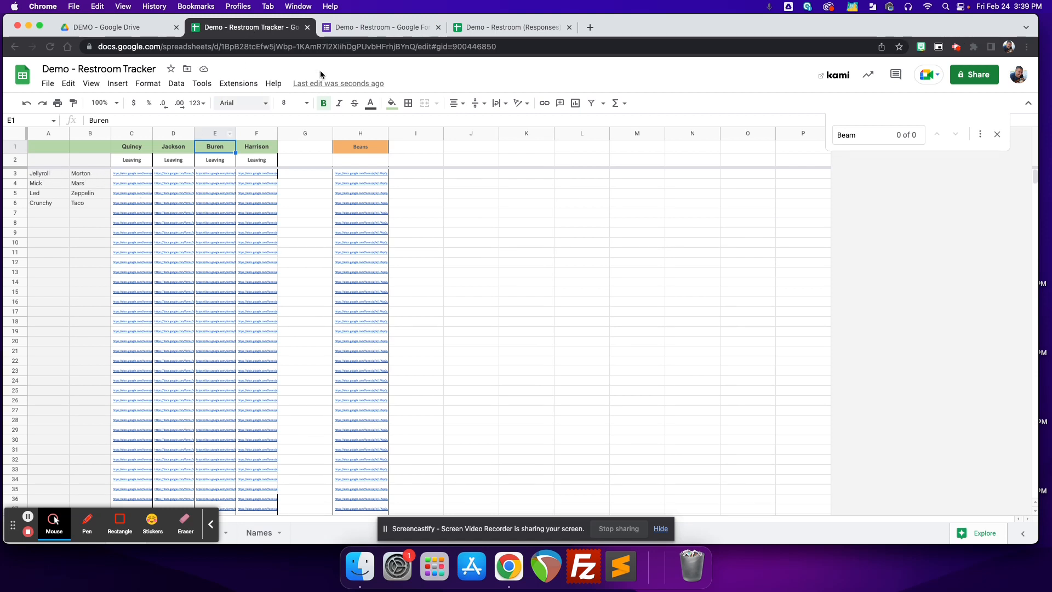
click(366, 28)
scroll(433, 384, down, 5)
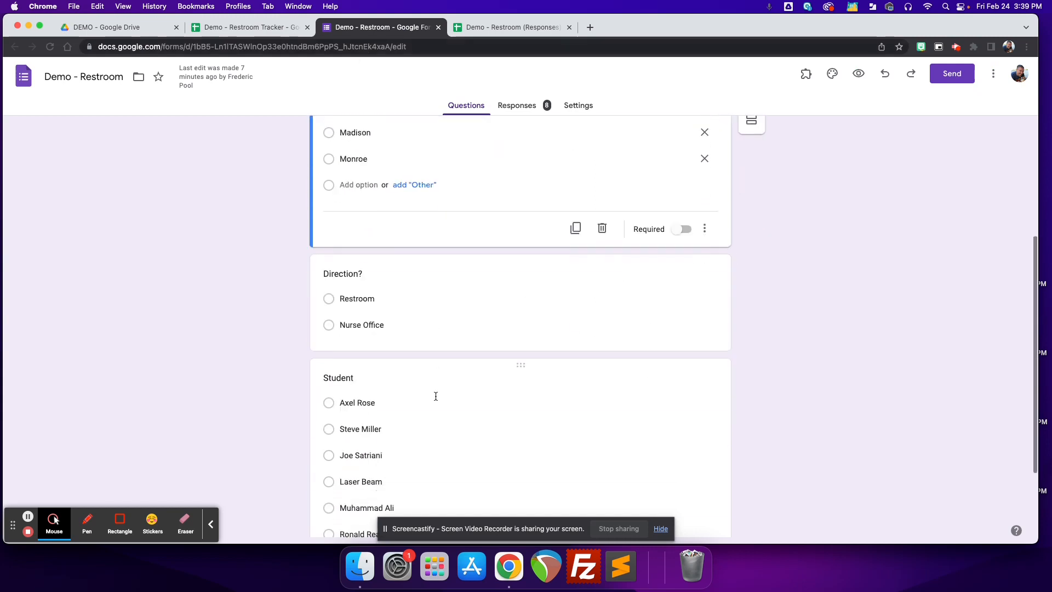
scroll(436, 396, down, 2)
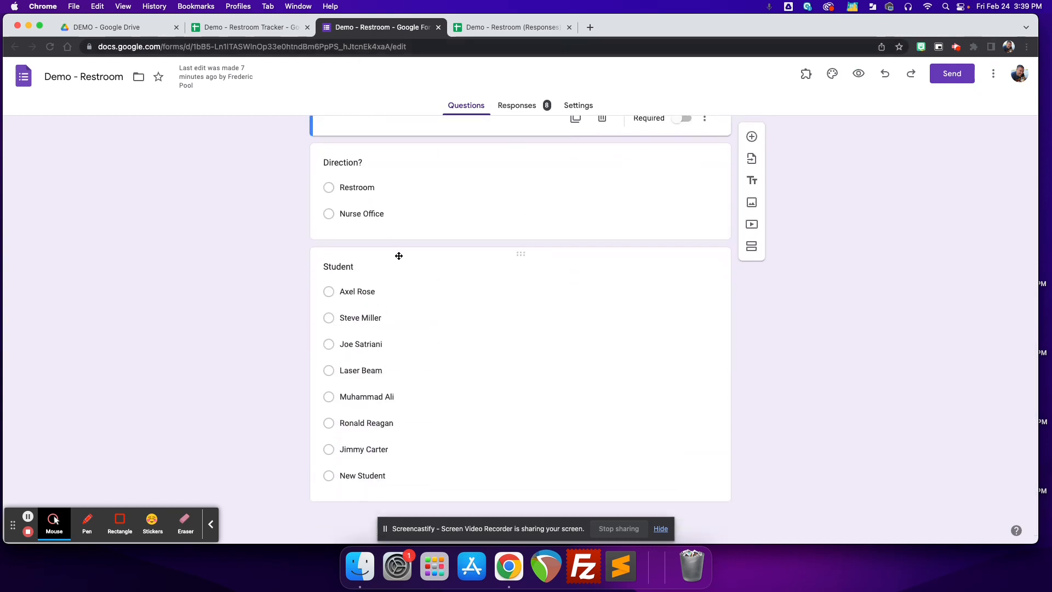
Step: Open the form link in C3 of the 7th sheet and check its answers against the sheet's headings
click(237, 28)
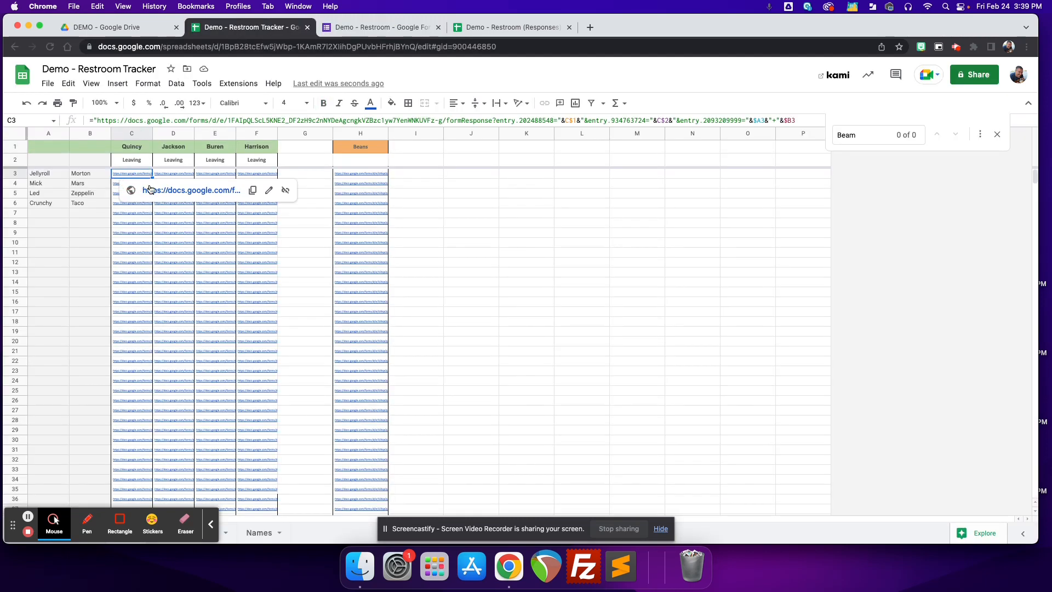
click(149, 189)
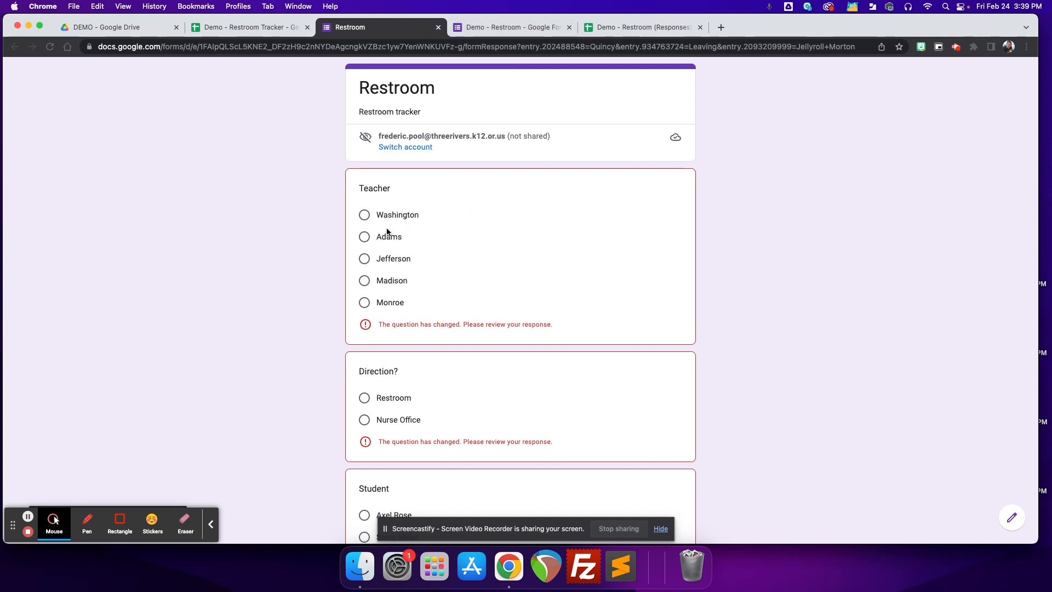
click(251, 27)
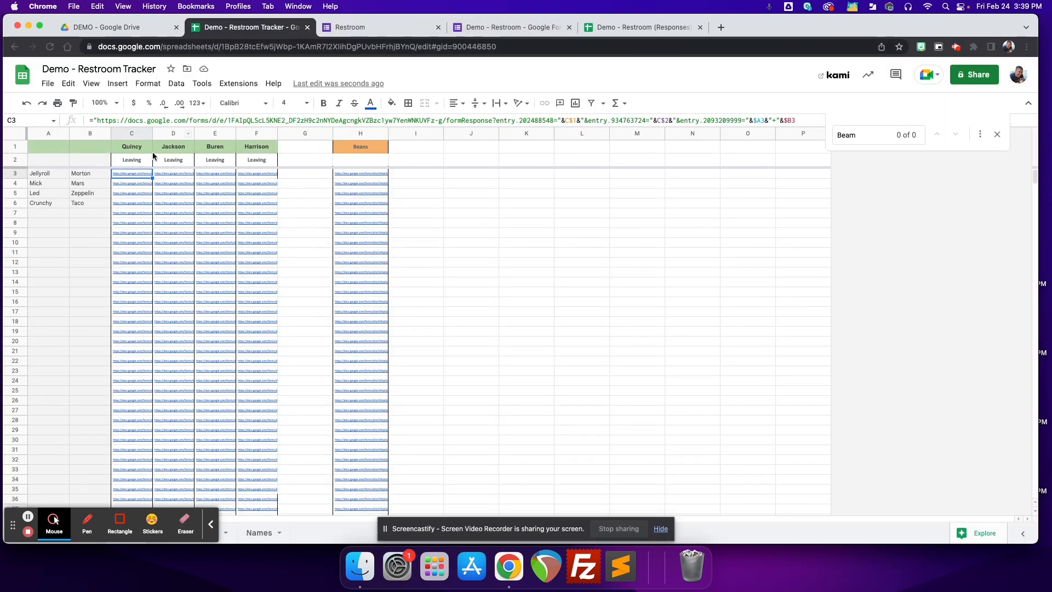
click(402, 25)
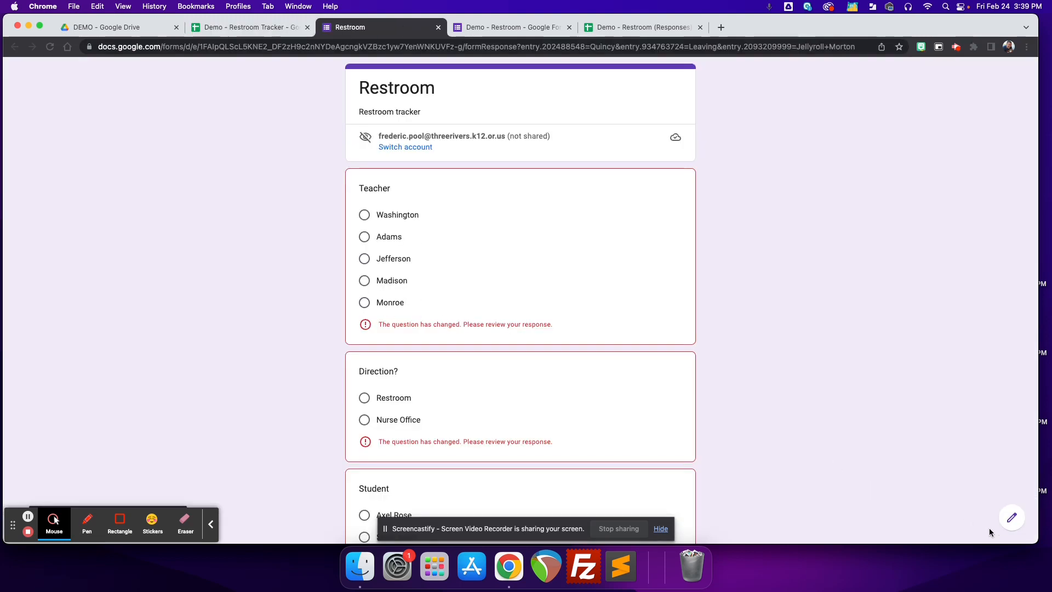
Step: Open the form for editing and add the teacher name from C1 of the 7th sheet as a Teacher option
click(1012, 519)
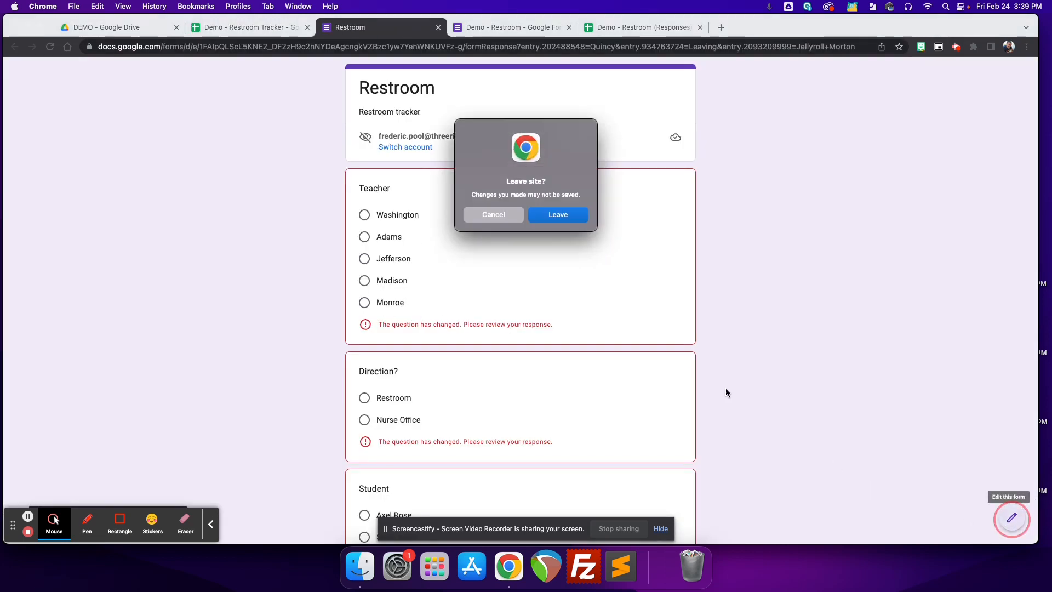
click(557, 215)
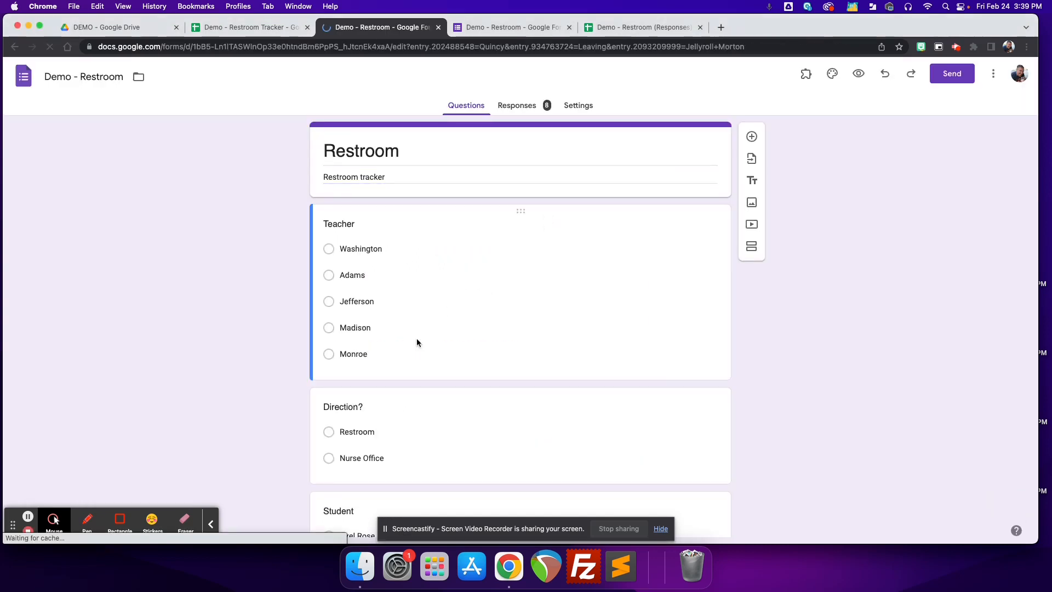
click(374, 397)
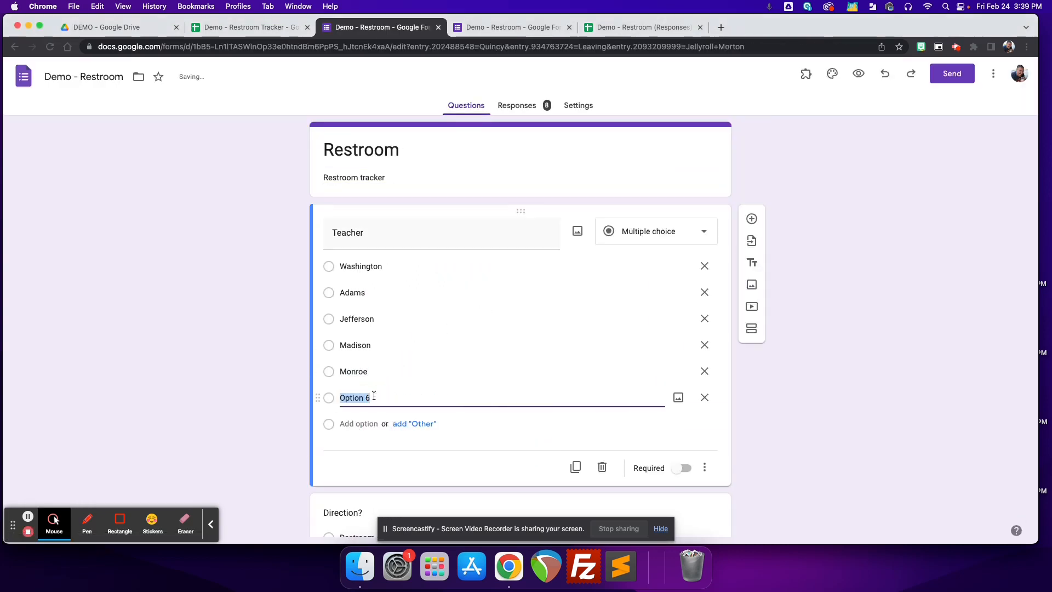
click(249, 27)
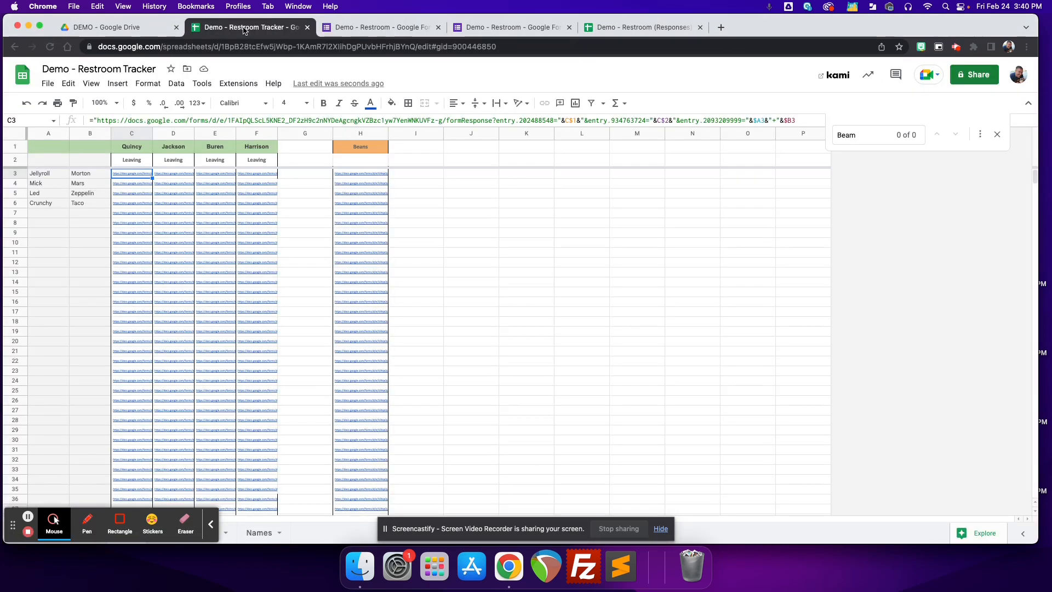
click(134, 146)
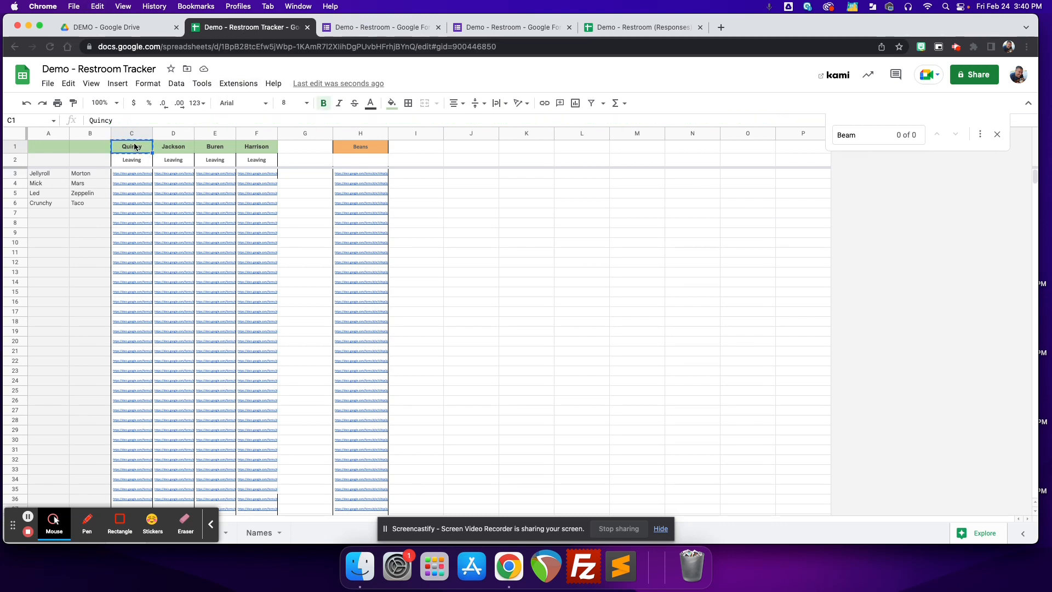
click(367, 29)
text(Quincy)
click(791, 434)
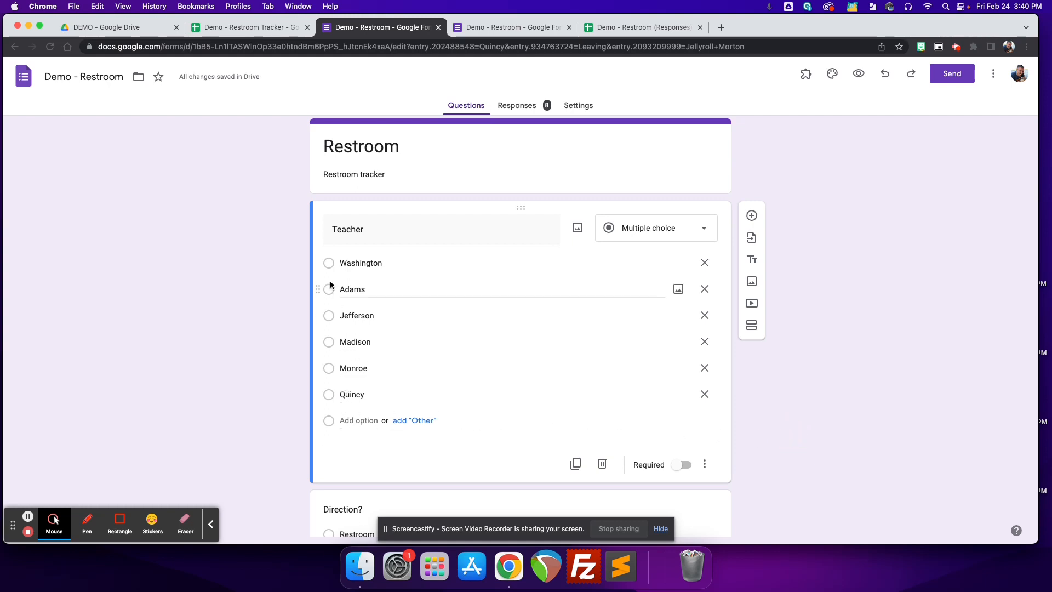
Step: Add the student's full name from A3:B3 of the 7th sheet as a Student option, with a single space between the names
click(245, 25)
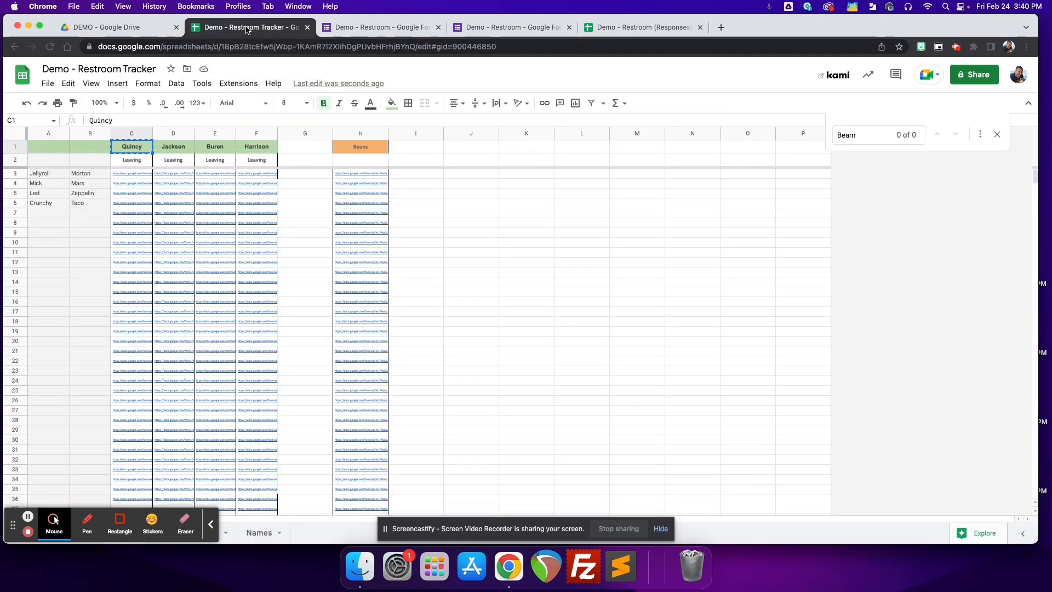
click(130, 174)
drag(51, 173, 81, 176)
key(super+c)
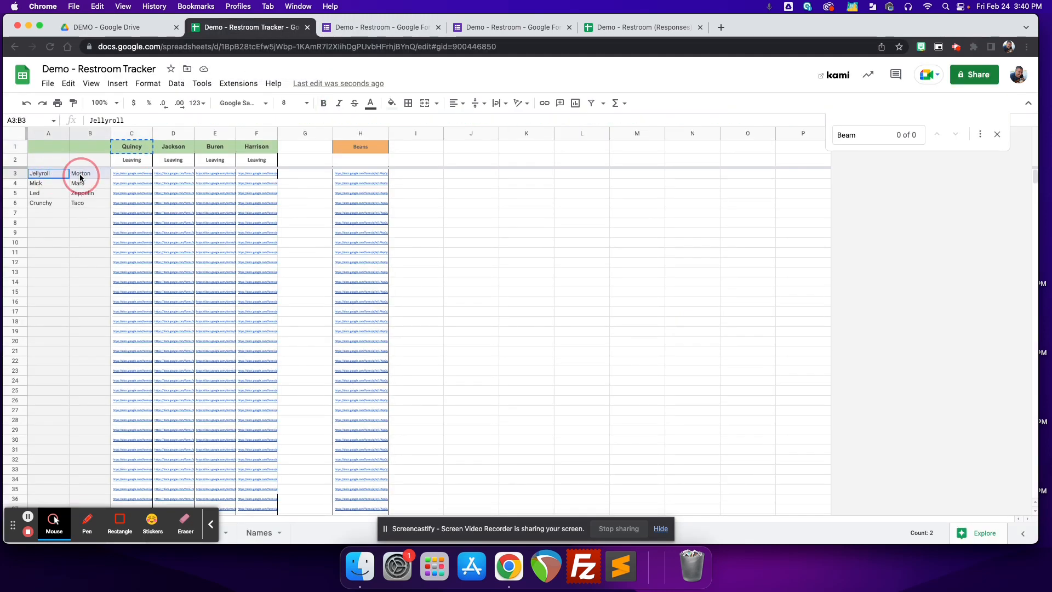
click(378, 27)
scroll(395, 457, down, 10)
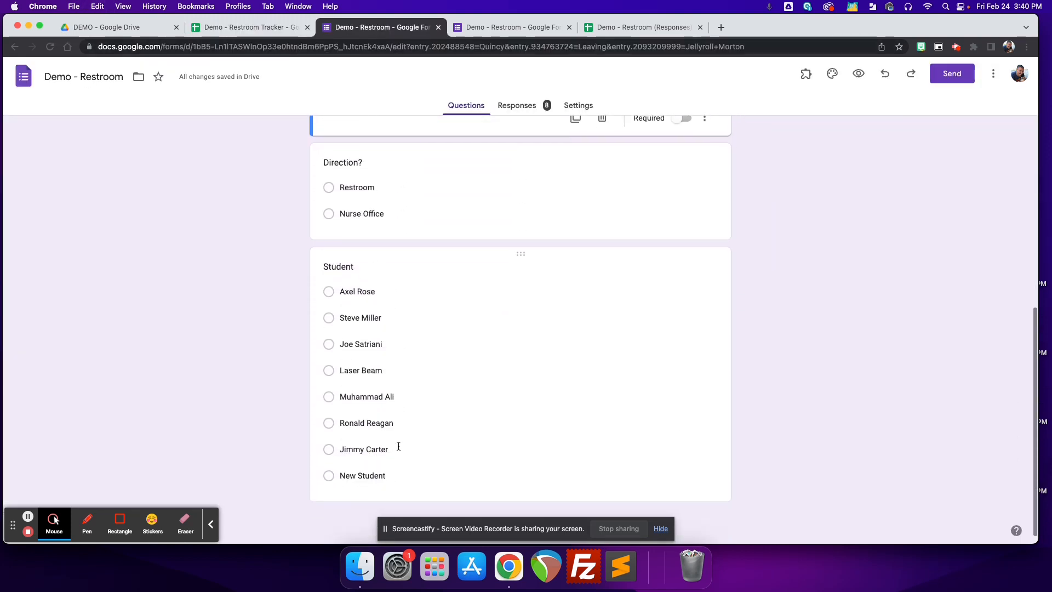
click(409, 473)
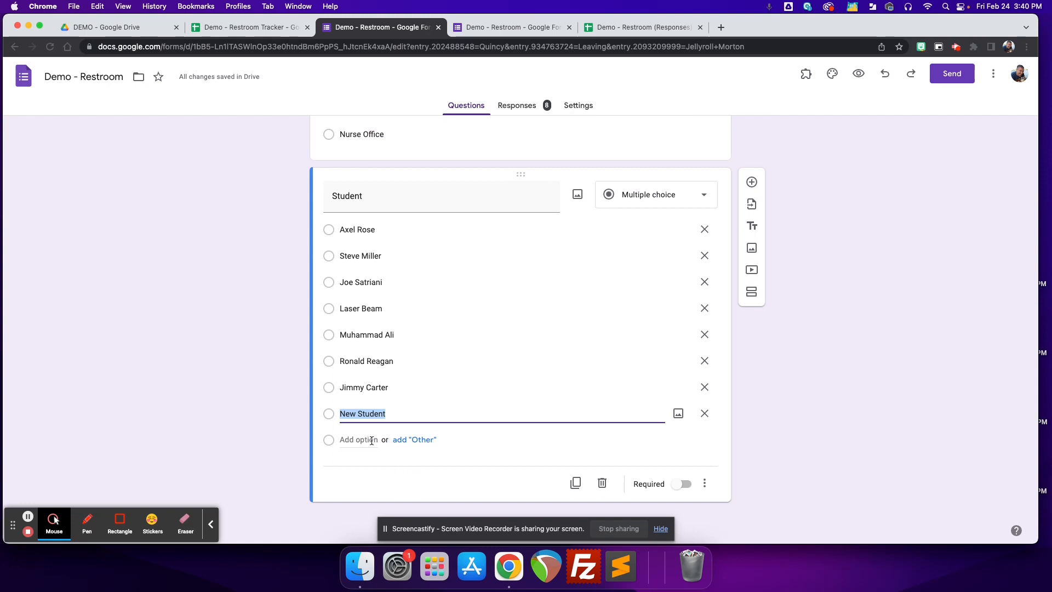
click(375, 439)
key(super+v)
click(372, 440)
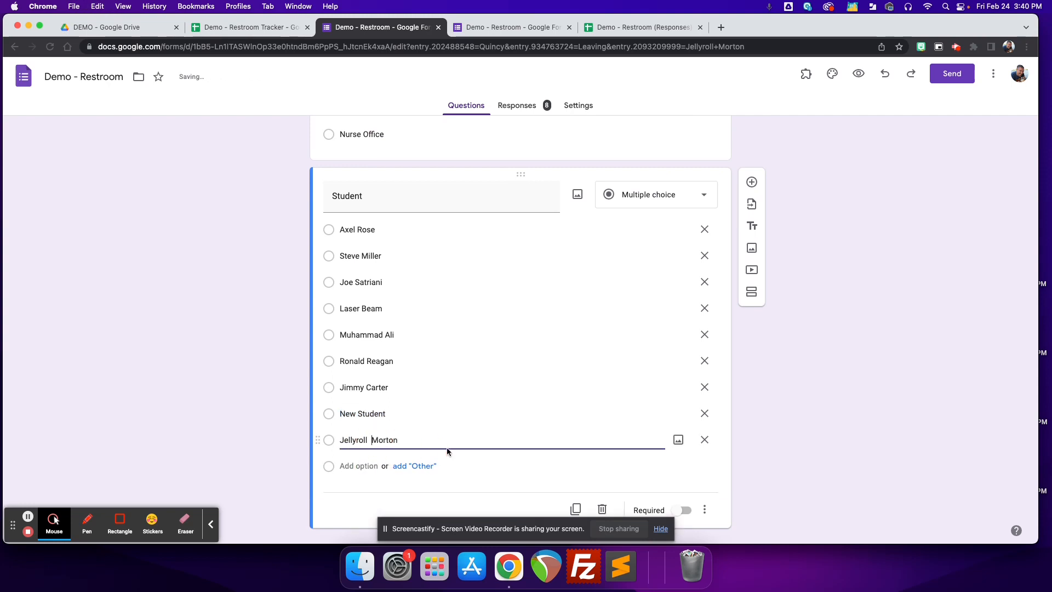
key(BackSpace)
key(BackSpace)
click(832, 449)
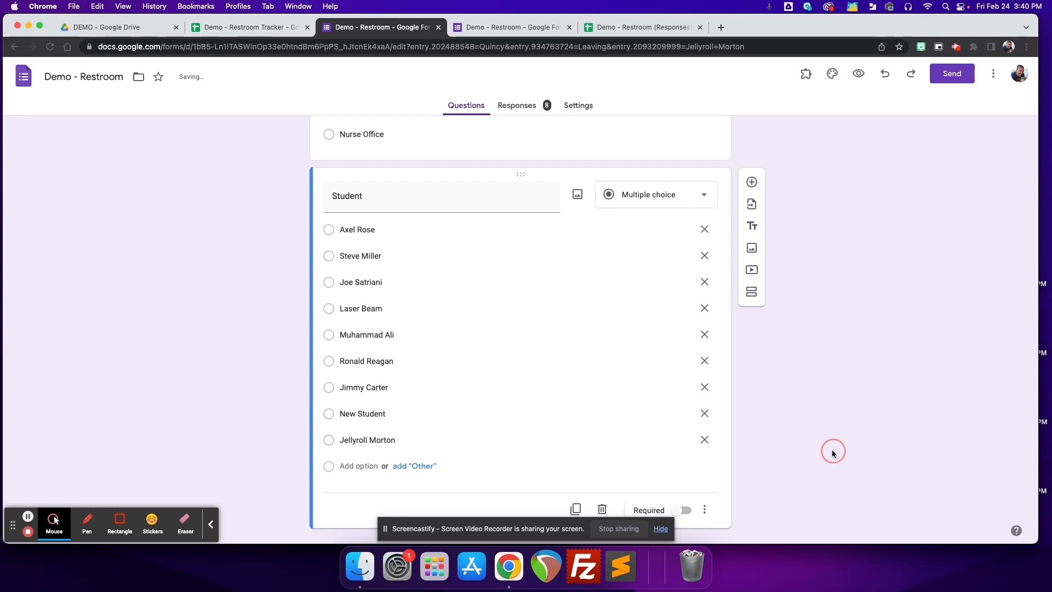
Step: Close the form editor, reopen the C3 link and check its Direction? answer against the heading in C2
click(439, 28)
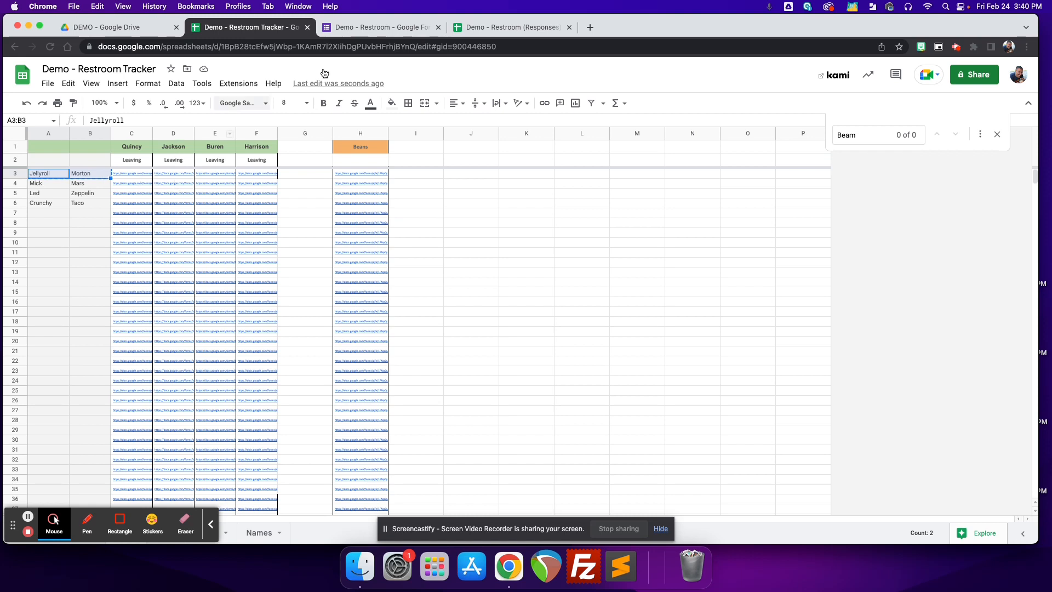
click(135, 177)
click(164, 193)
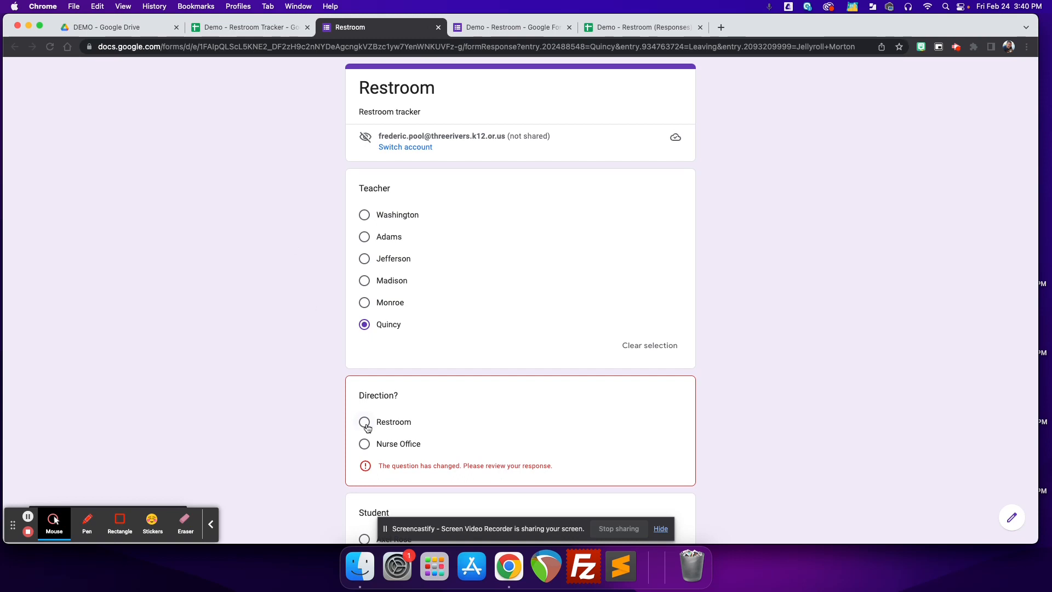
click(247, 27)
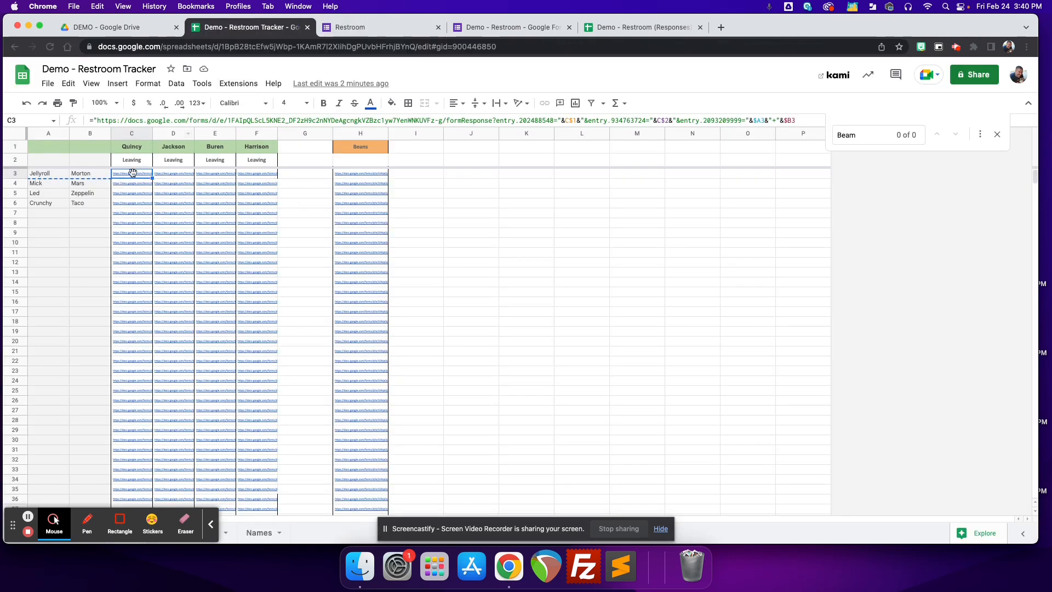
click(132, 159)
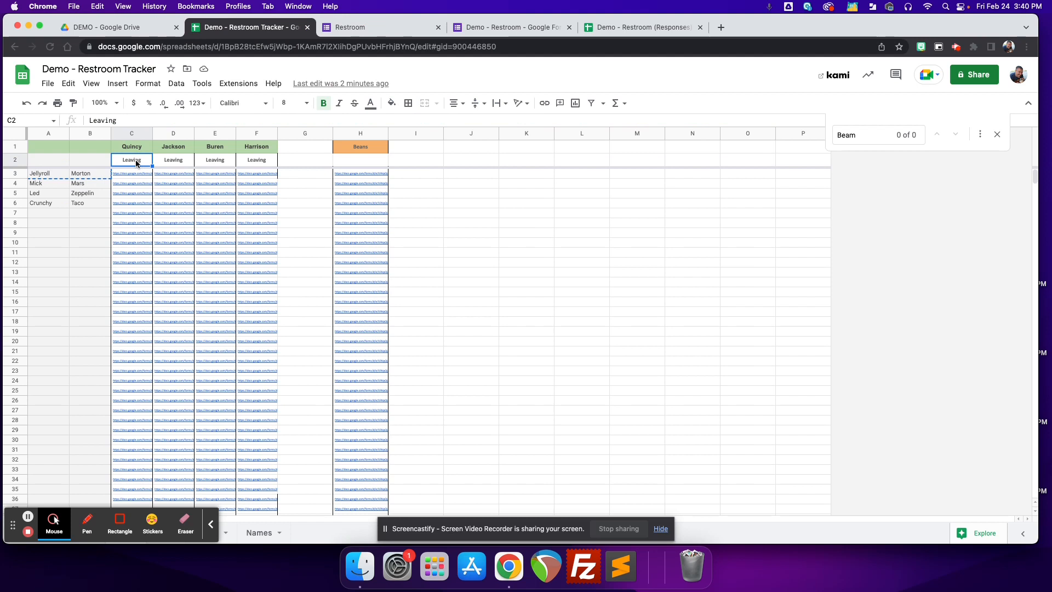
Step: Copy the Restroom heading from C2 of the 8th sheet into C2 of the 7th sheet and fill it across to F2
click(210, 525)
click(81, 532)
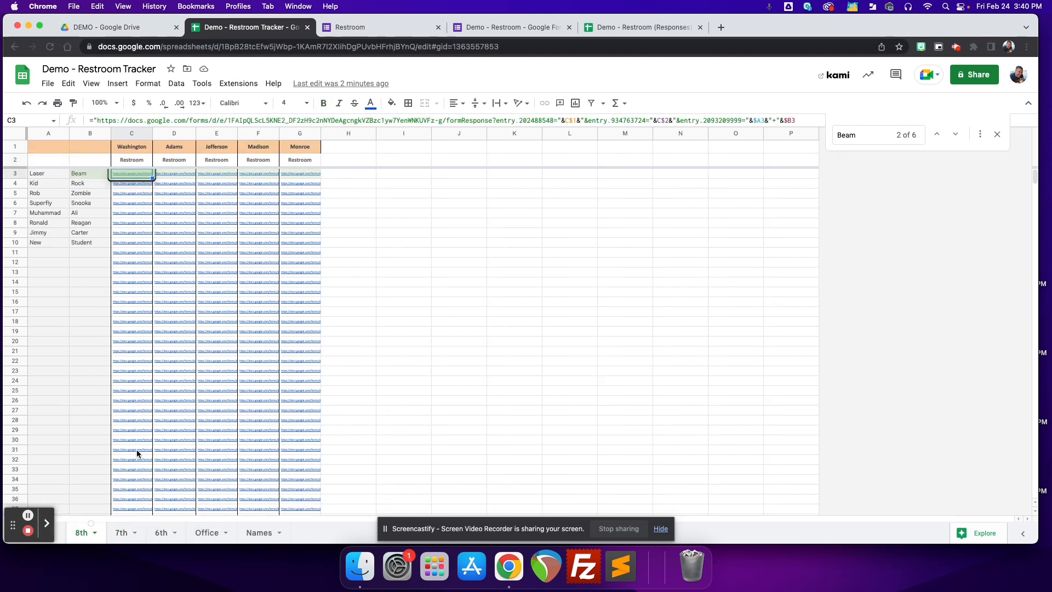
click(136, 161)
key(super+c)
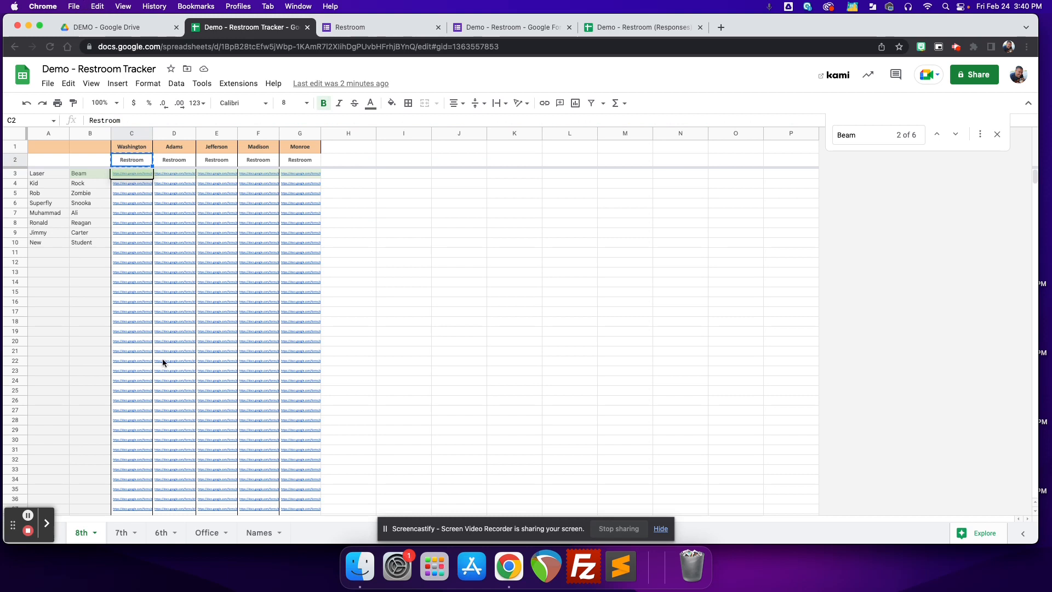
click(122, 531)
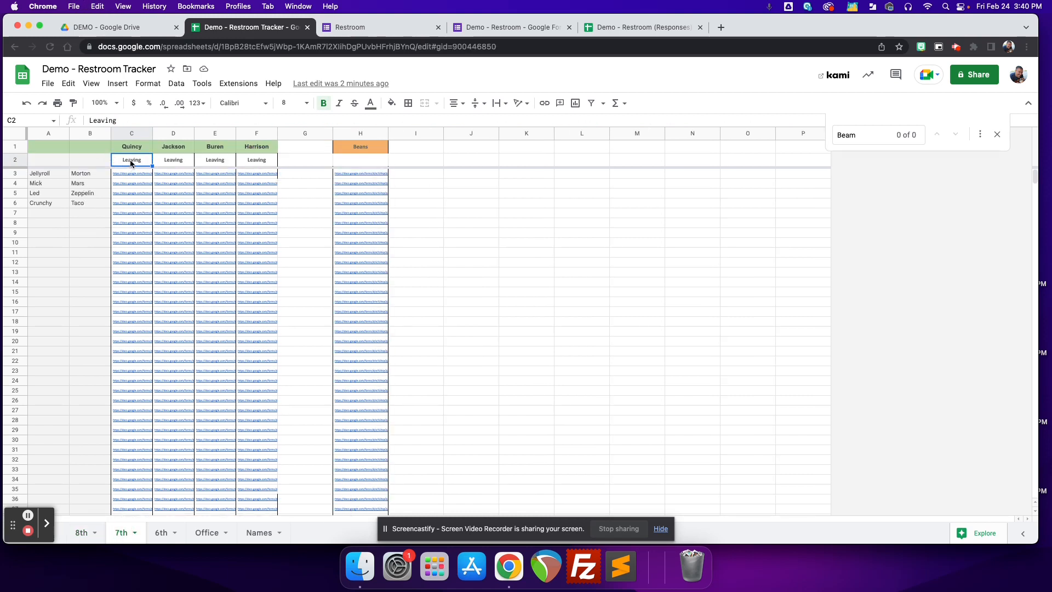
key(super+v)
drag(152, 166, 258, 165)
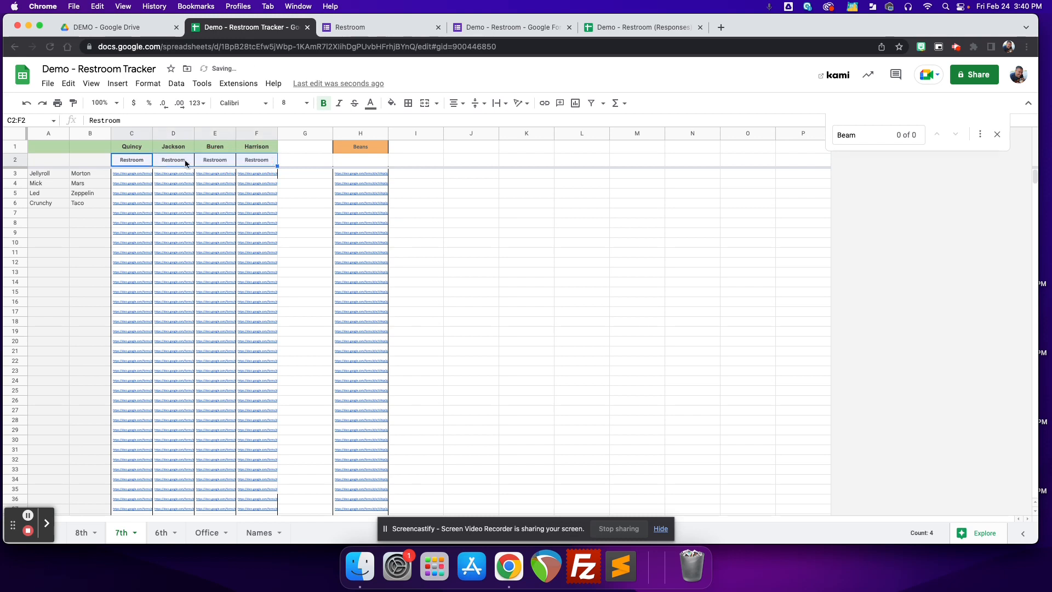
Step: Submit a response through the C3 link of the 7th sheet and check its entry in the responses spreadsheet
click(137, 174)
click(147, 188)
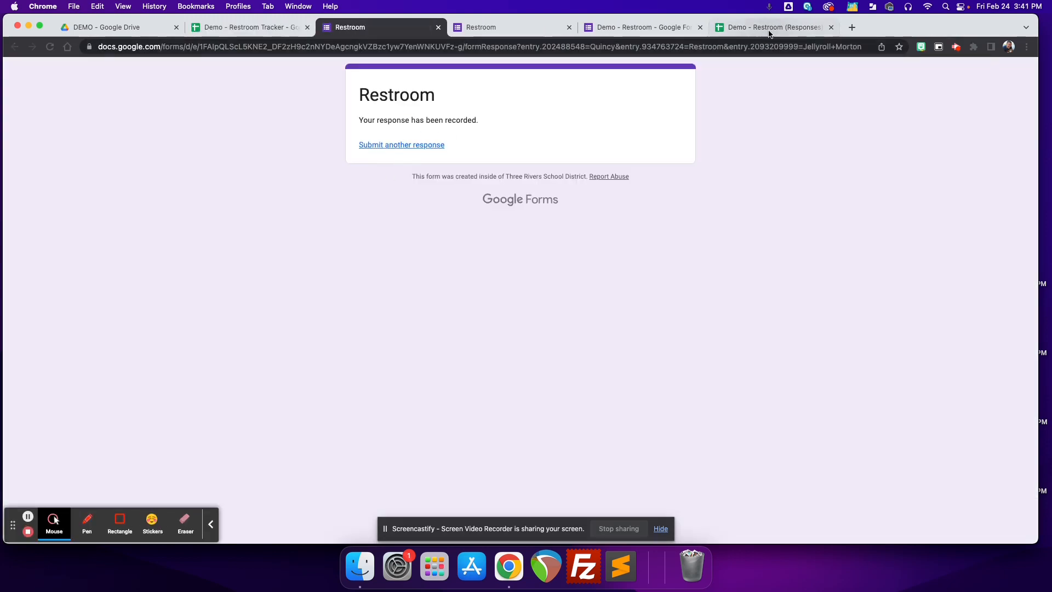
click(770, 27)
click(304, 218)
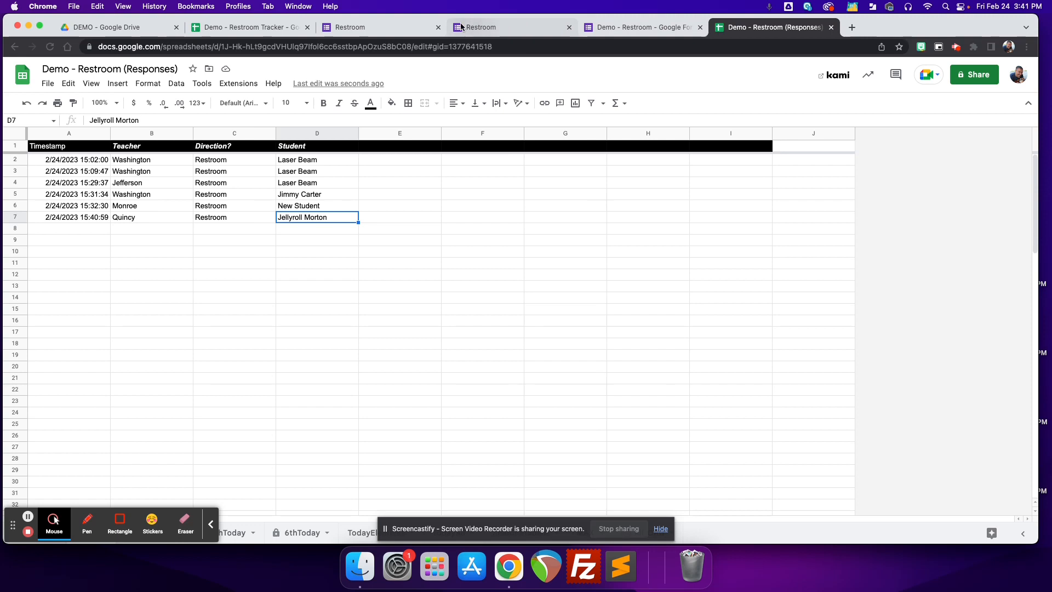
Step: Close both Restroom form tabs and select the link formula in C4 of the tracker's 7th sheet
click(438, 27)
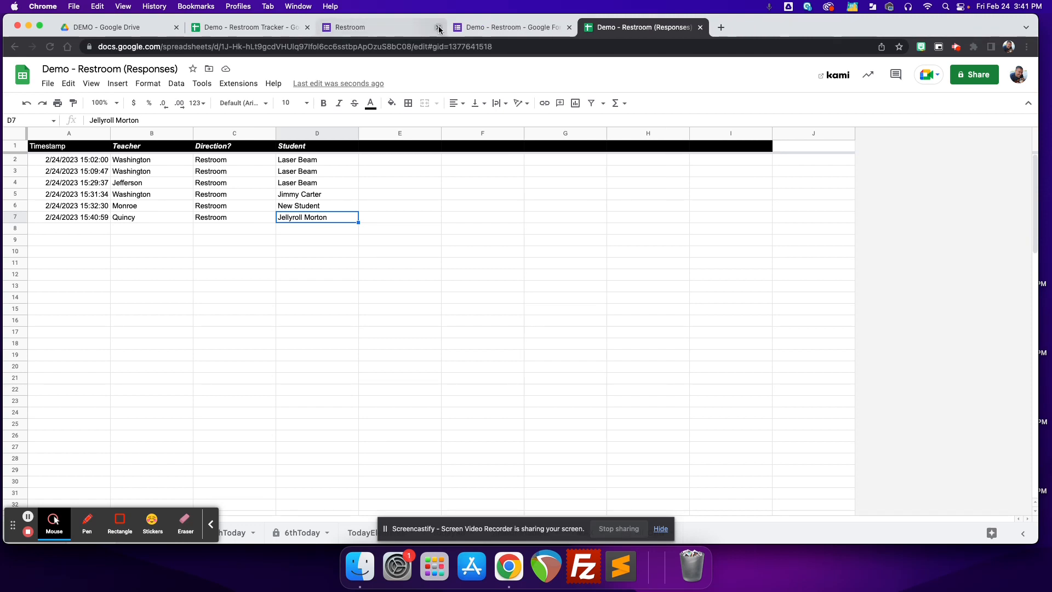
click(438, 27)
click(286, 29)
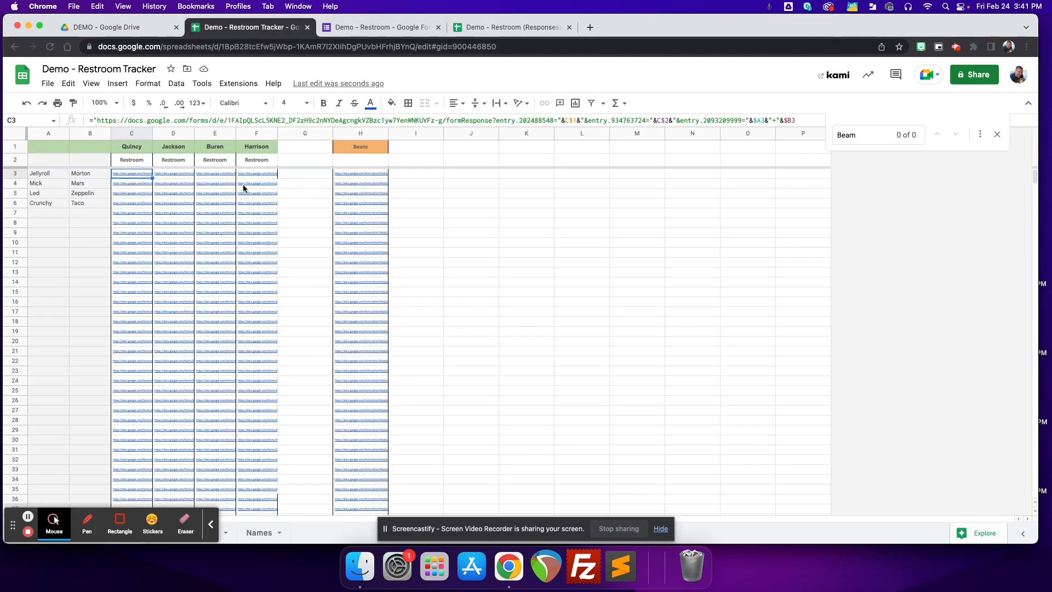
click(138, 184)
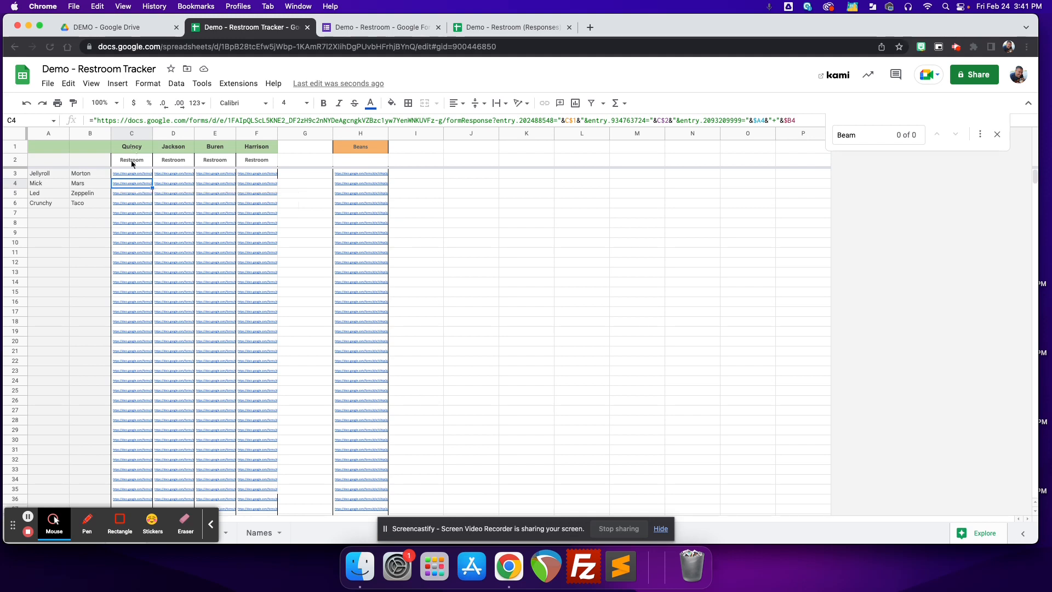
Step: Open the C4 link of the tracker's 7th sheet and check the prefilled Teacher, Direction? and Student answers
mouse_move(131, 183)
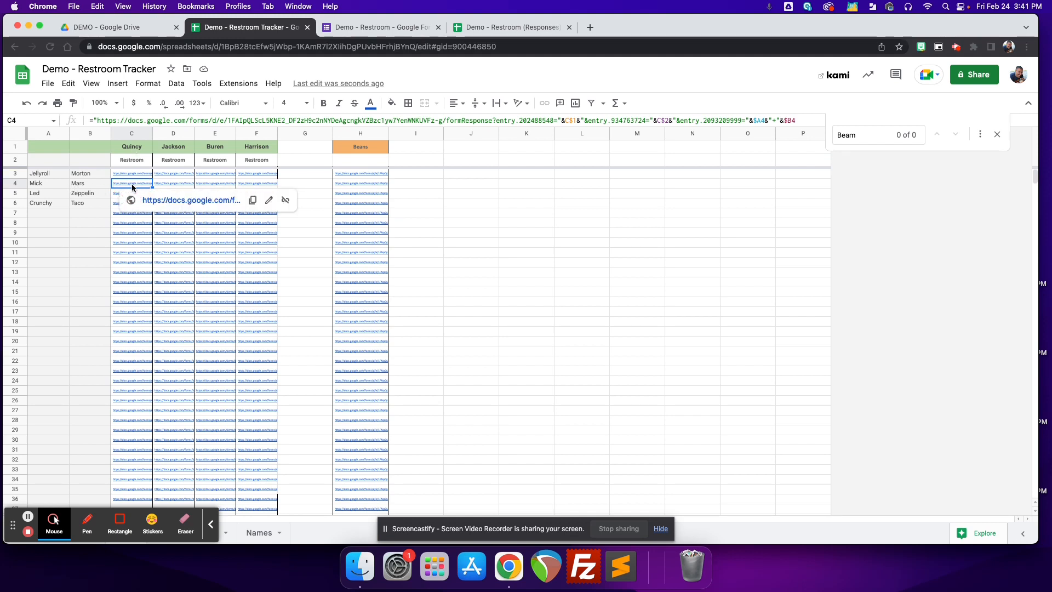
click(153, 203)
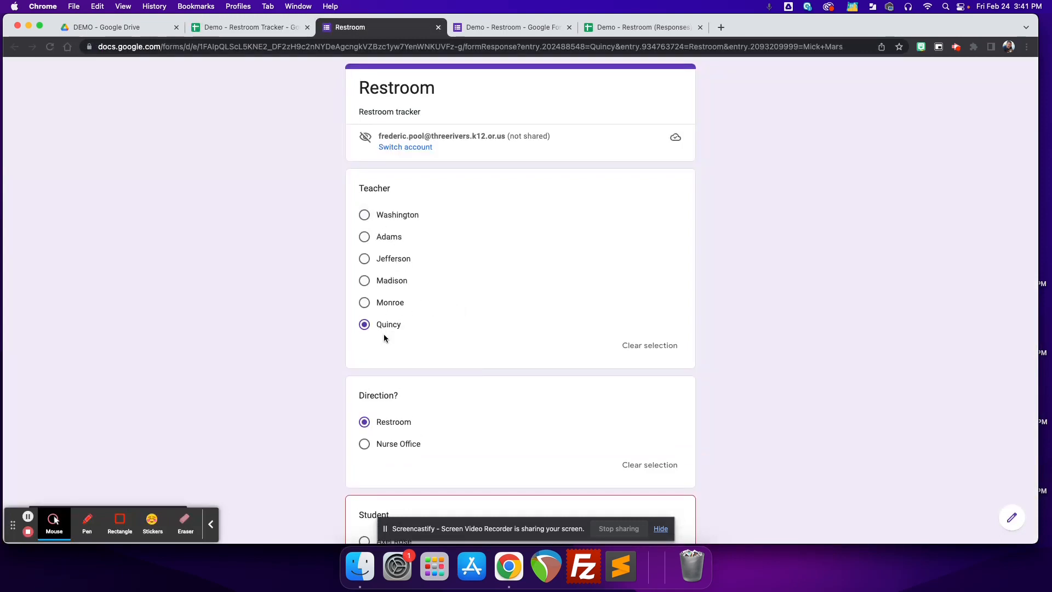
scroll(412, 328, down, 5)
scroll(413, 342, down, 1)
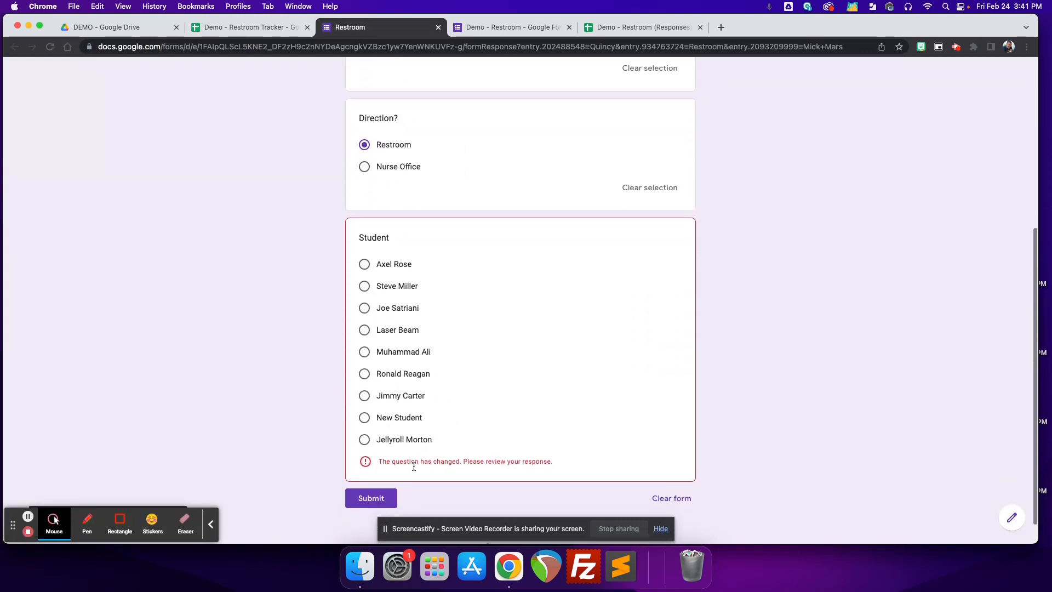
Step: Open the Restroom form for editing and add a new option at the end of the Student question
click(1011, 517)
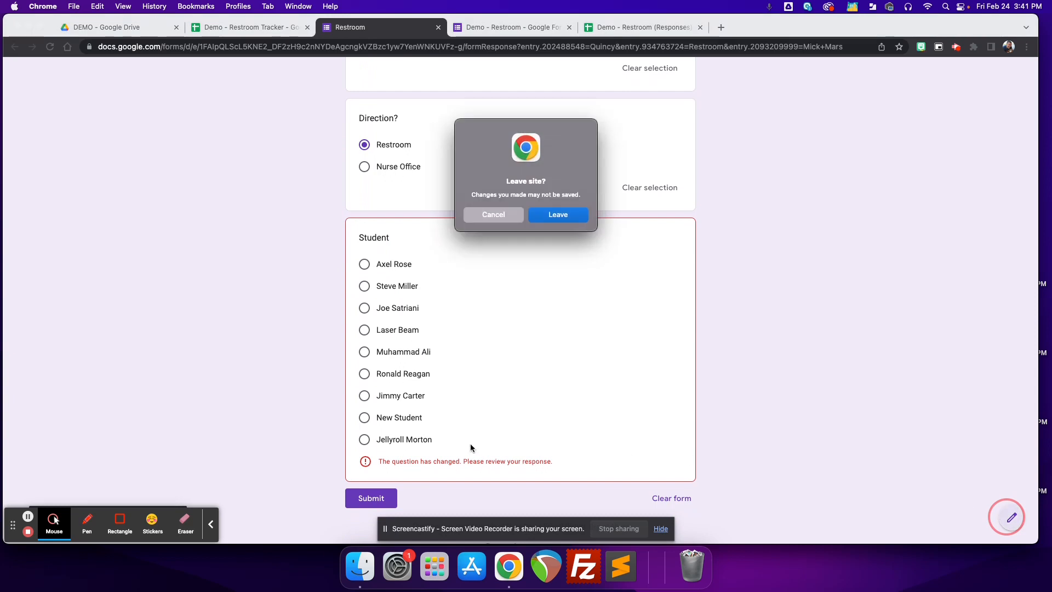
click(547, 215)
scroll(467, 320, down, 5)
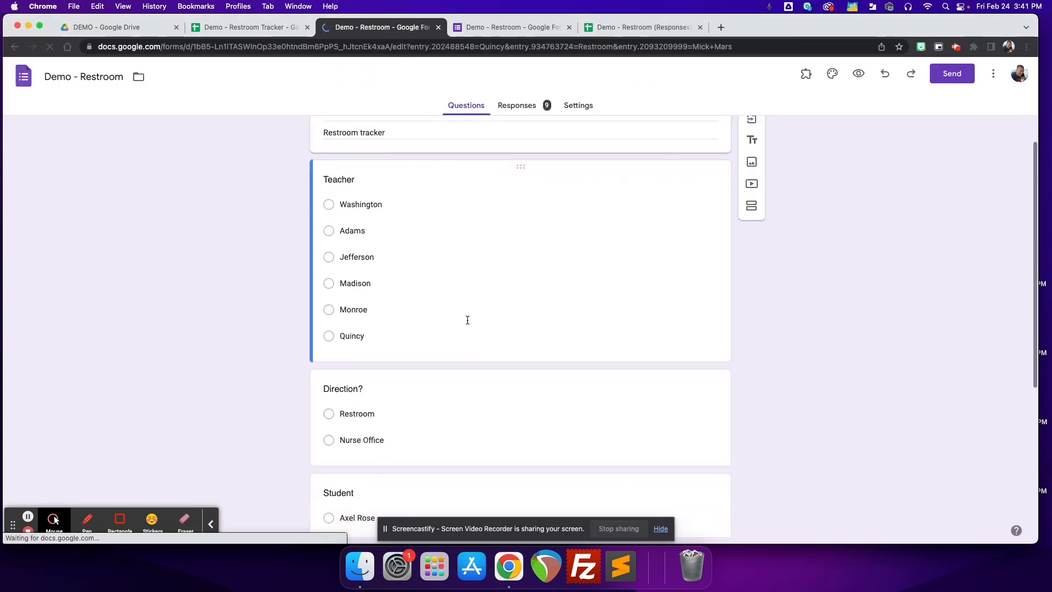
click(408, 474)
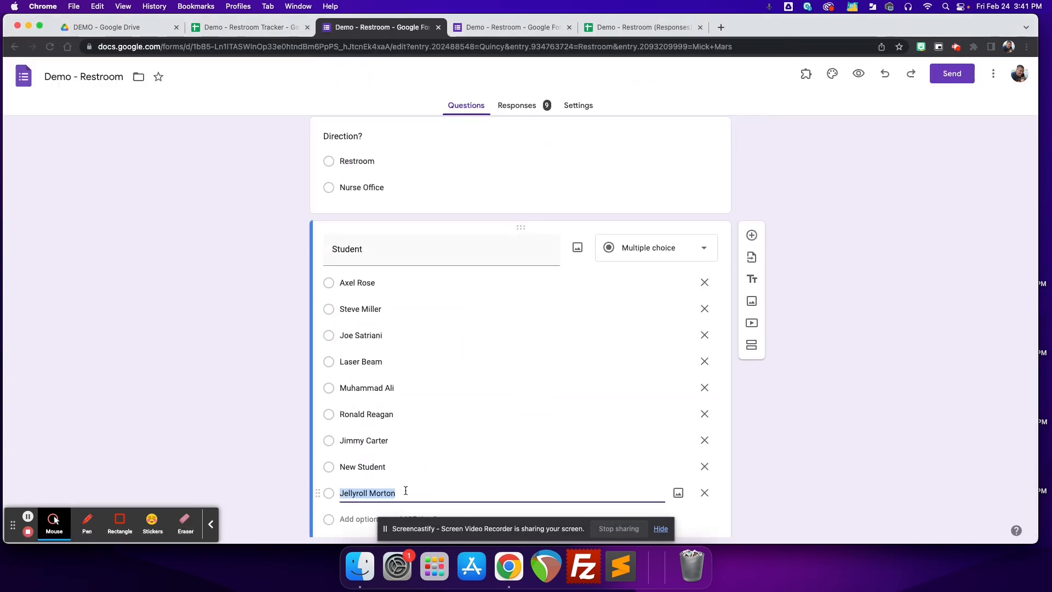
click(361, 441)
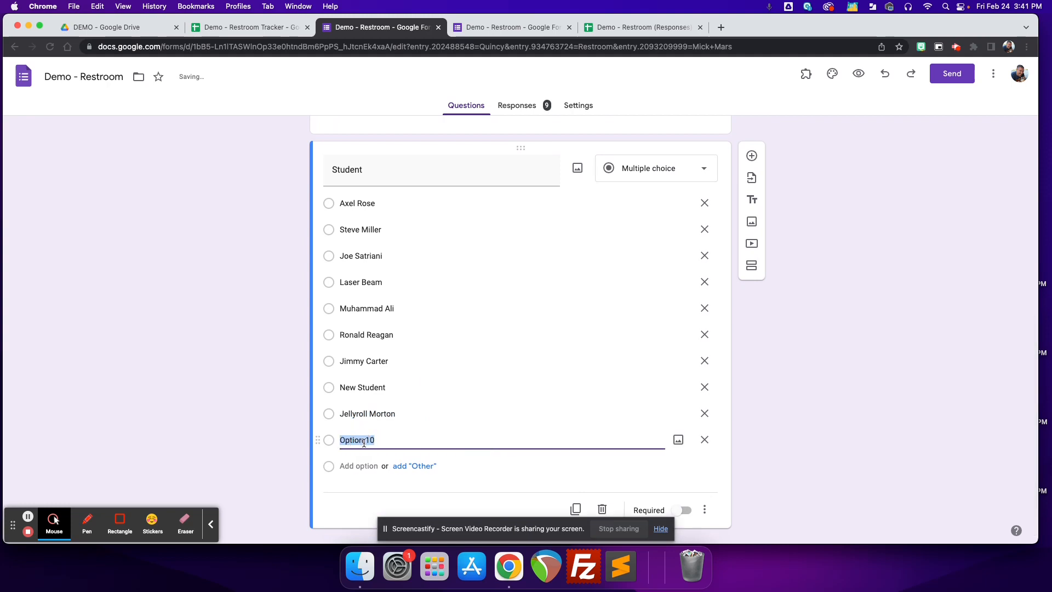
Step: Copy the student name from A4:B4 of the 7th sheet into the new Student option, leaving one space between first and last name
click(215, 28)
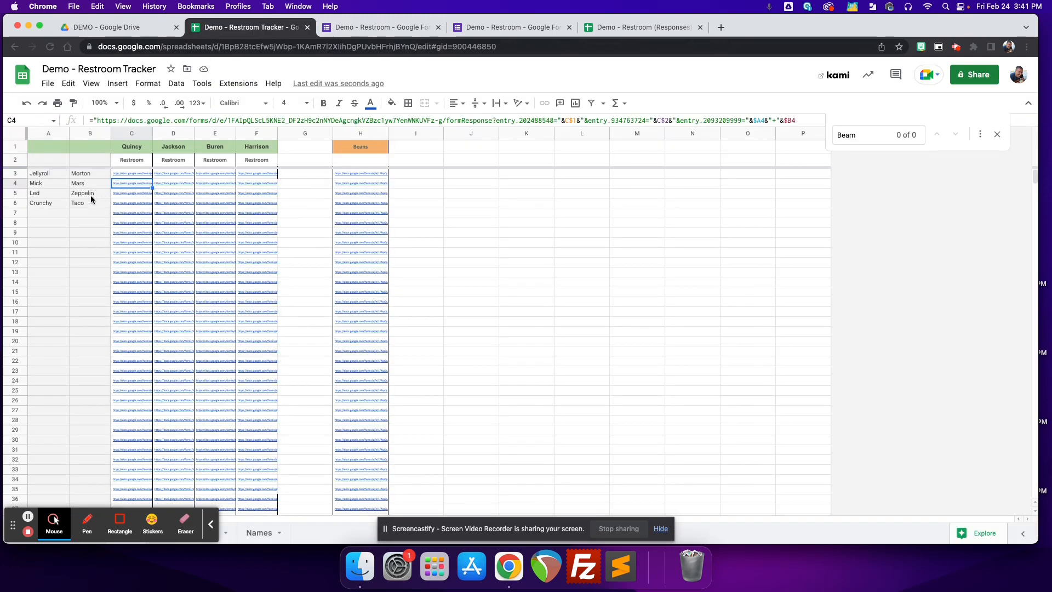
drag(84, 185, 55, 183)
key(cmd+c)
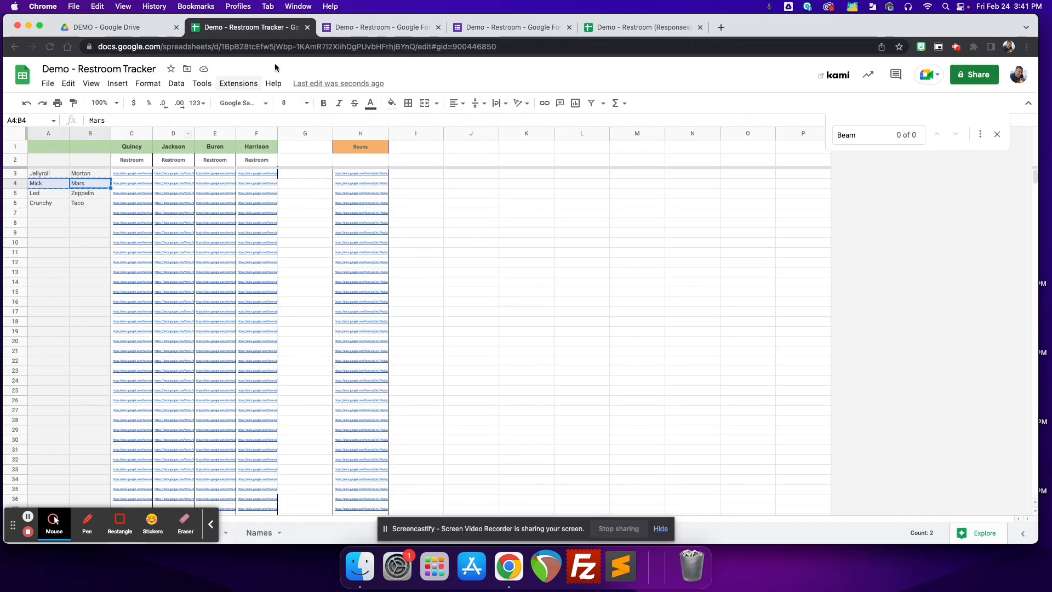
click(356, 30)
key(super+v)
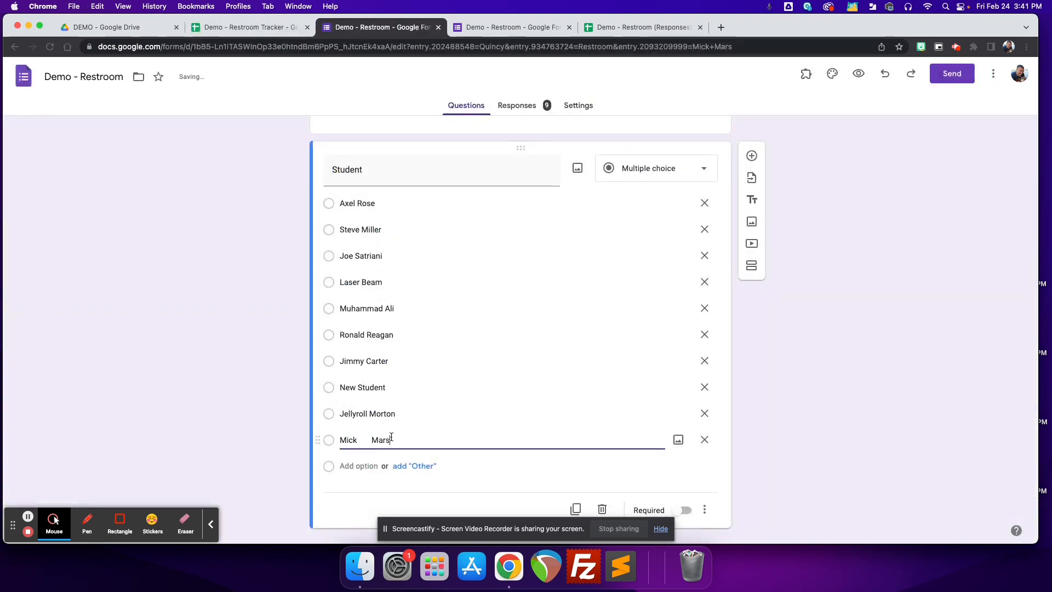
click(374, 440)
key(BackSpace)
click(836, 474)
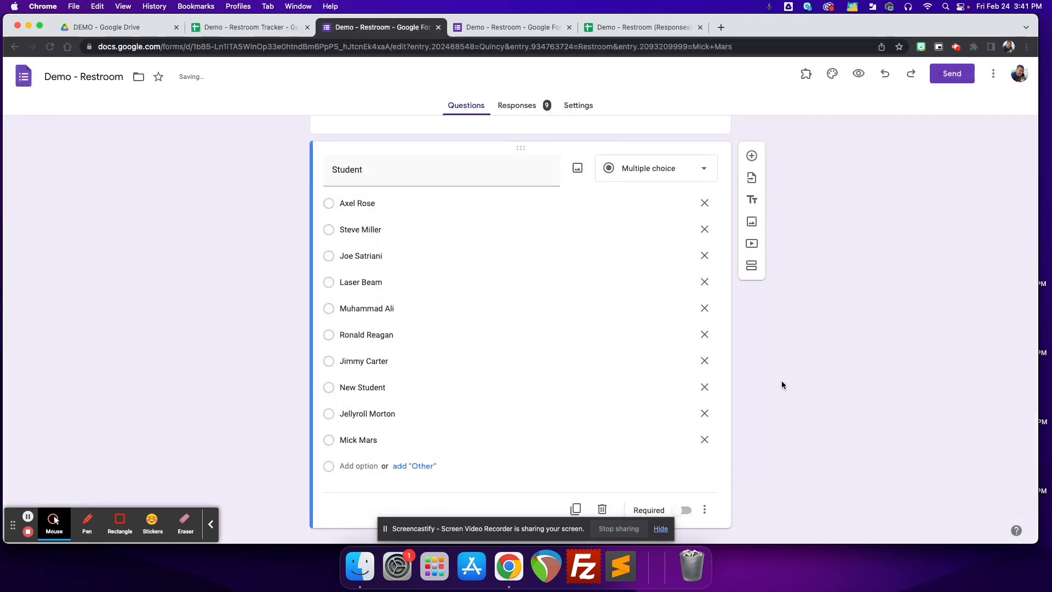
Step: Close the form editor, submit a response through the C4 link and check its entry in the responses spreadsheet
click(438, 27)
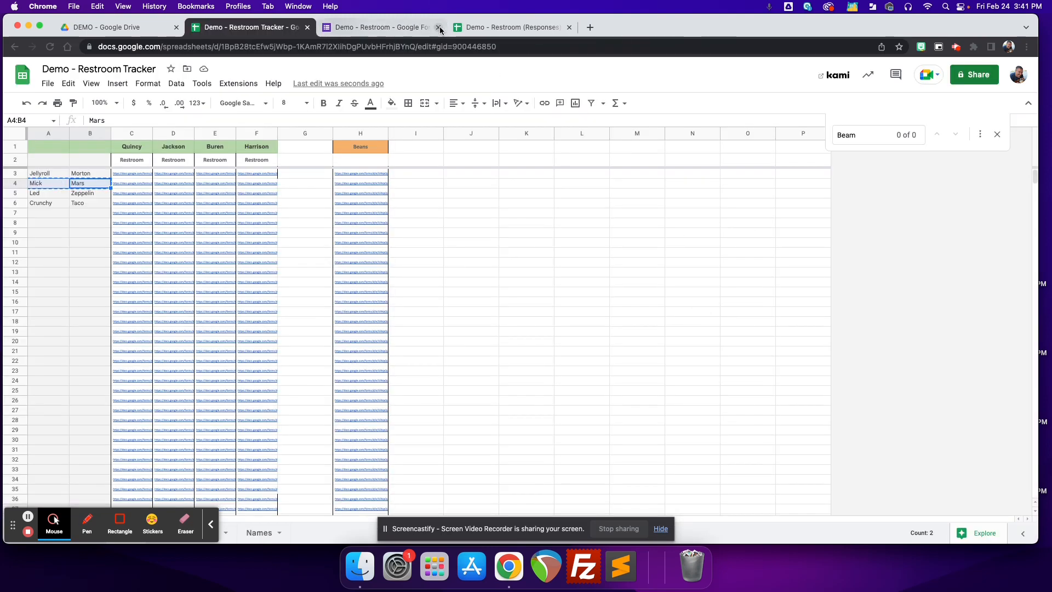
click(129, 183)
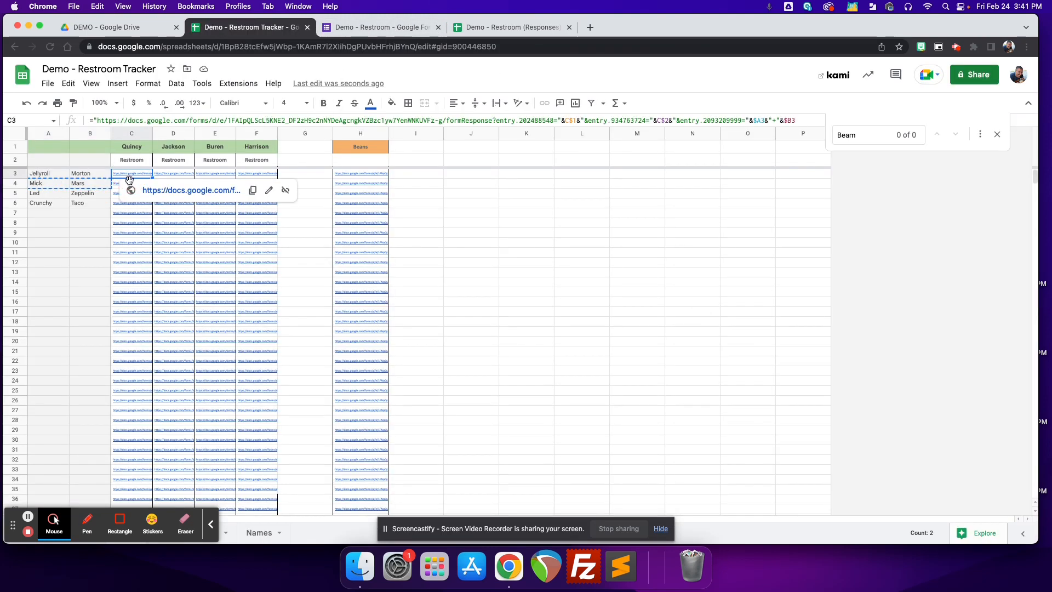
click(141, 200)
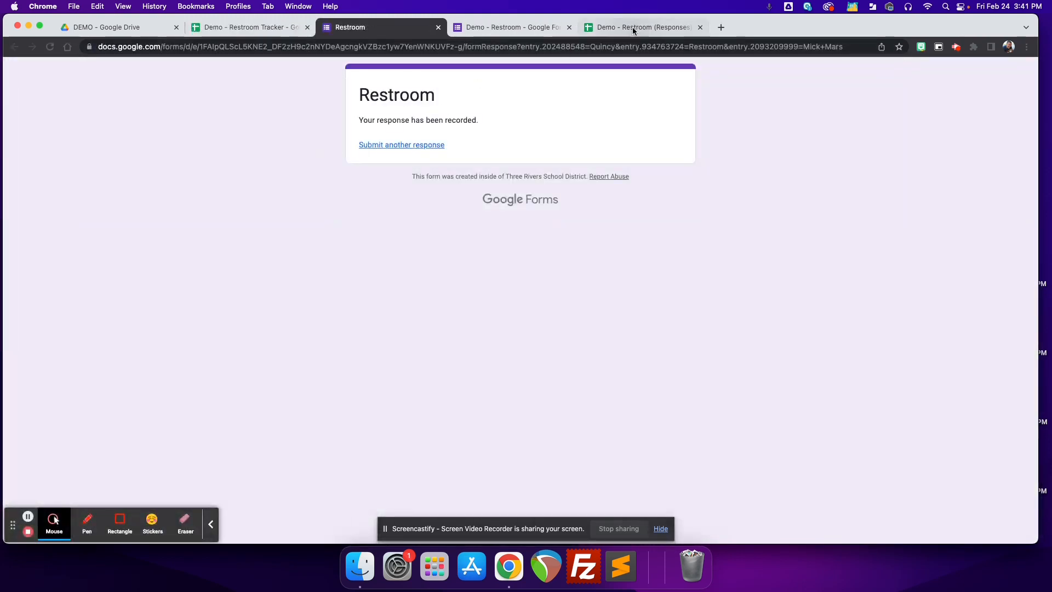
click(633, 30)
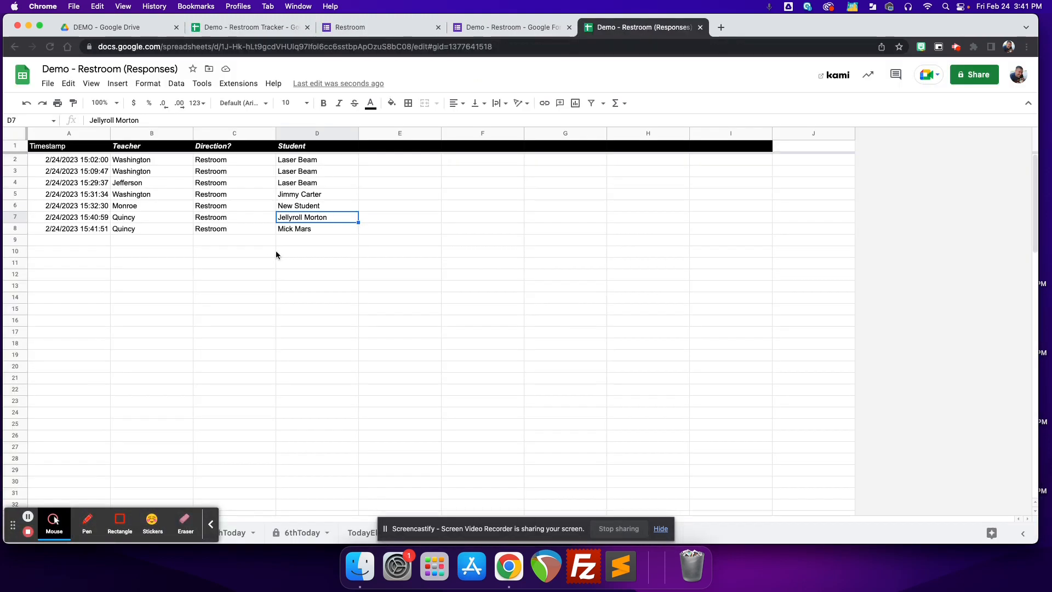
click(217, 406)
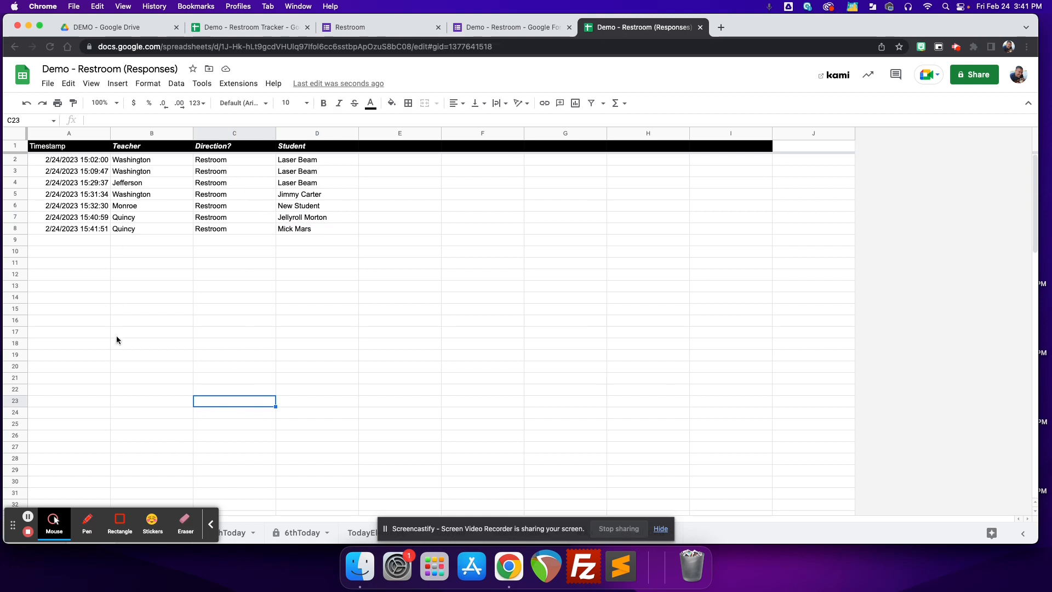
Step: Compare the passes listed in the 8thToday and 7thToday sheets with their row 1 teacher names, ending on the All sheet
click(211, 525)
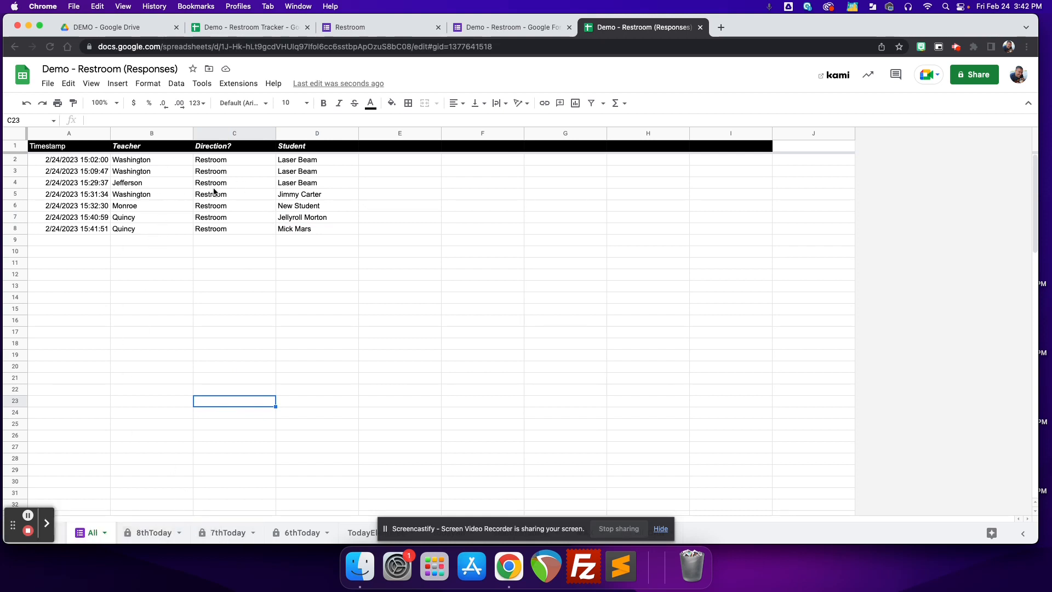
click(148, 534)
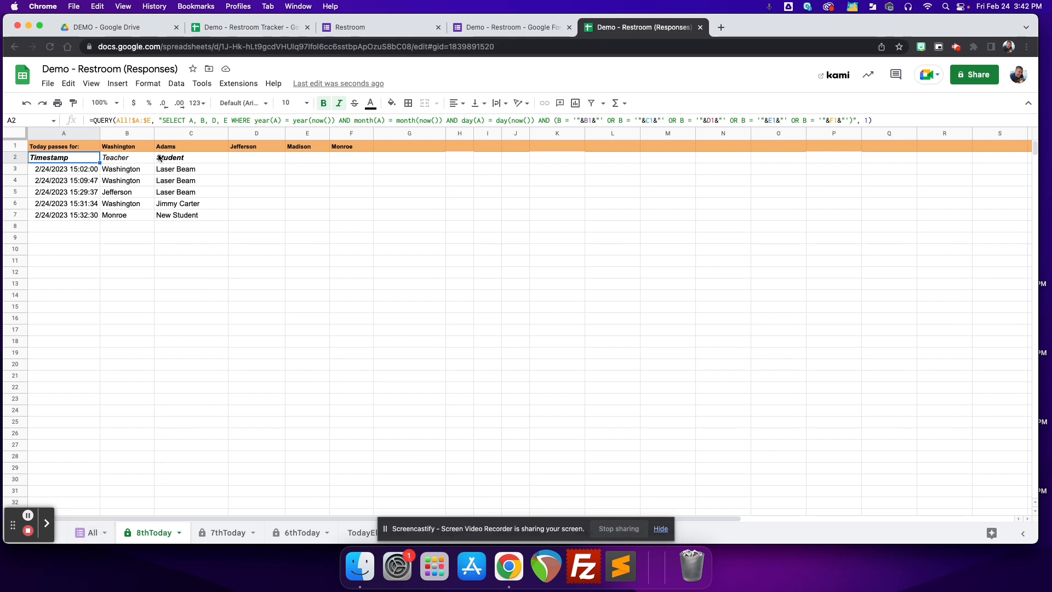
click(131, 149)
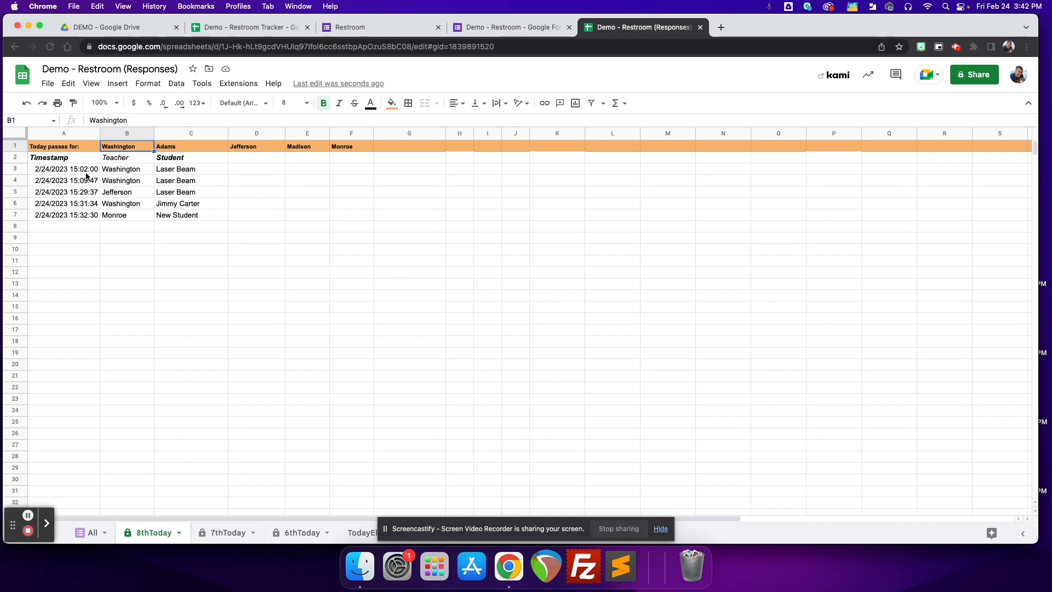
click(224, 533)
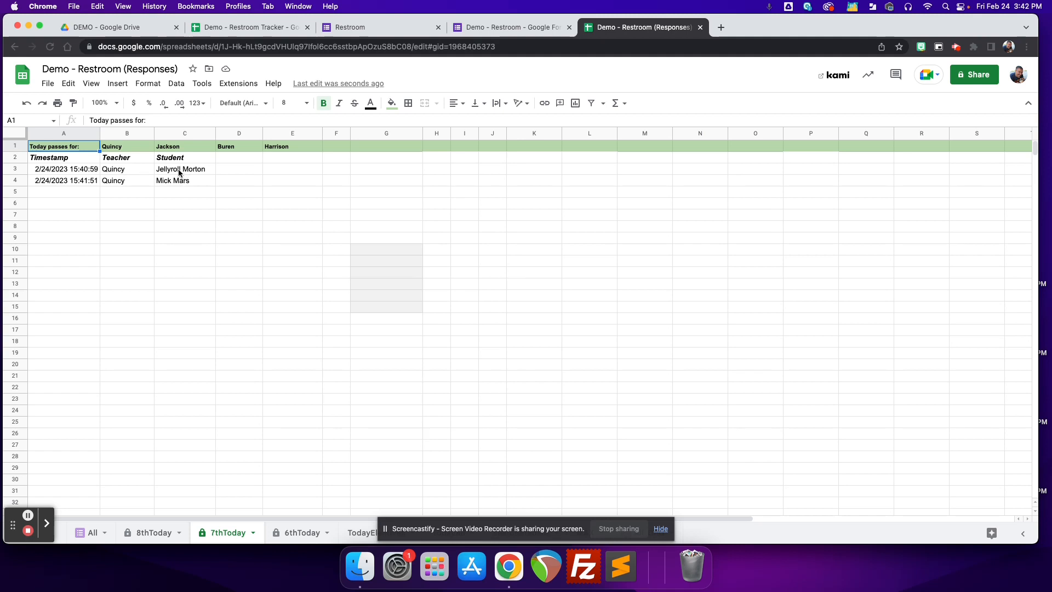
click(152, 527)
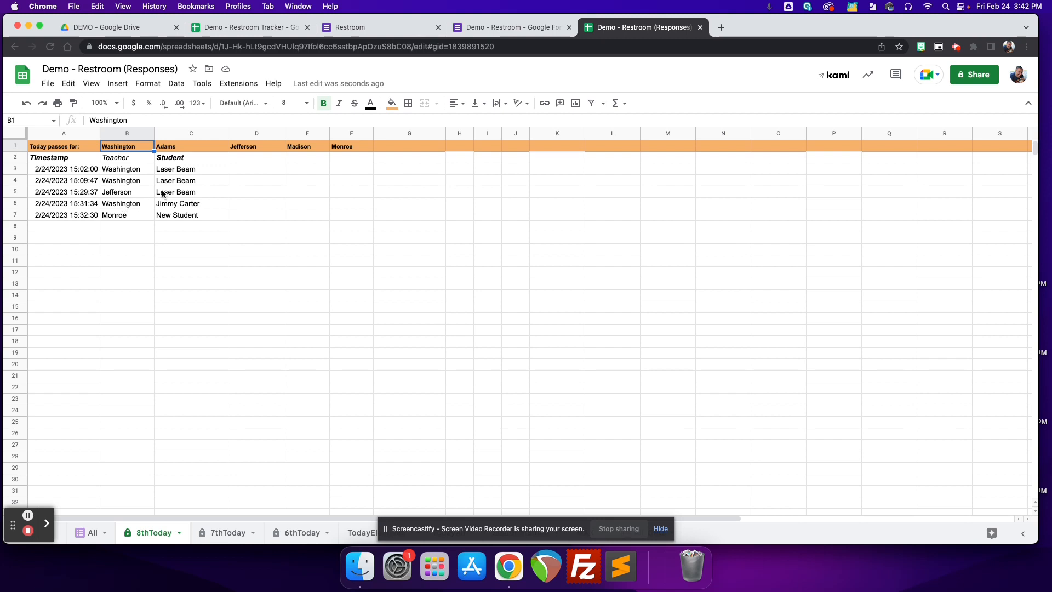
click(124, 218)
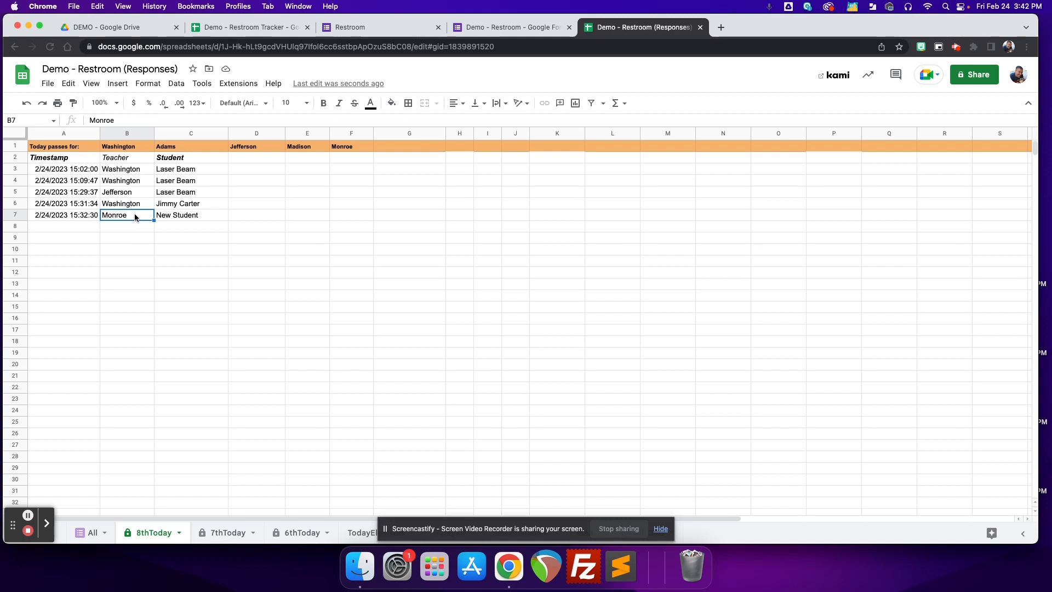
click(128, 225)
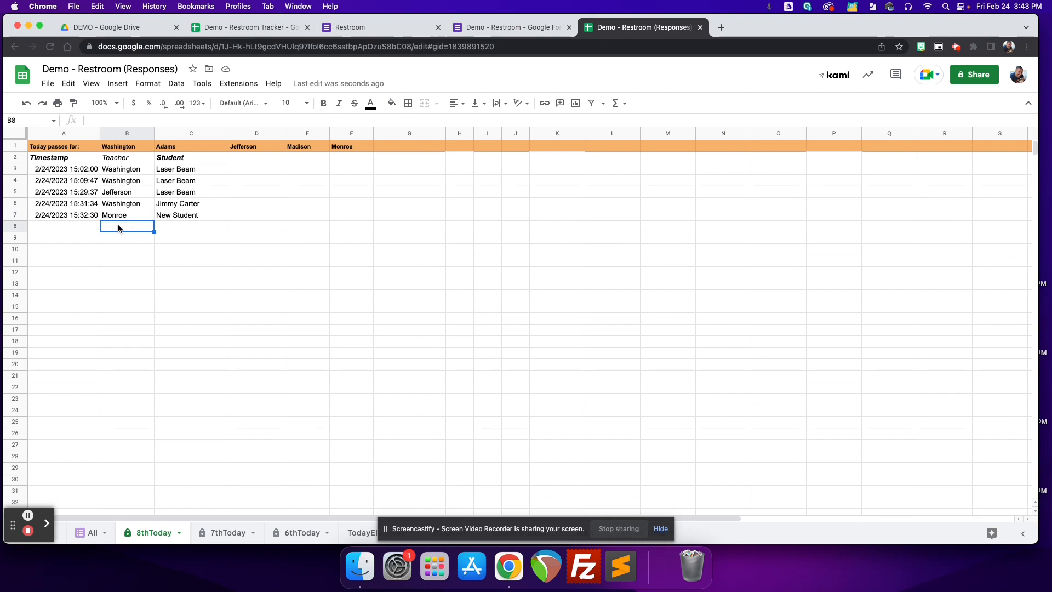
click(126, 214)
click(127, 203)
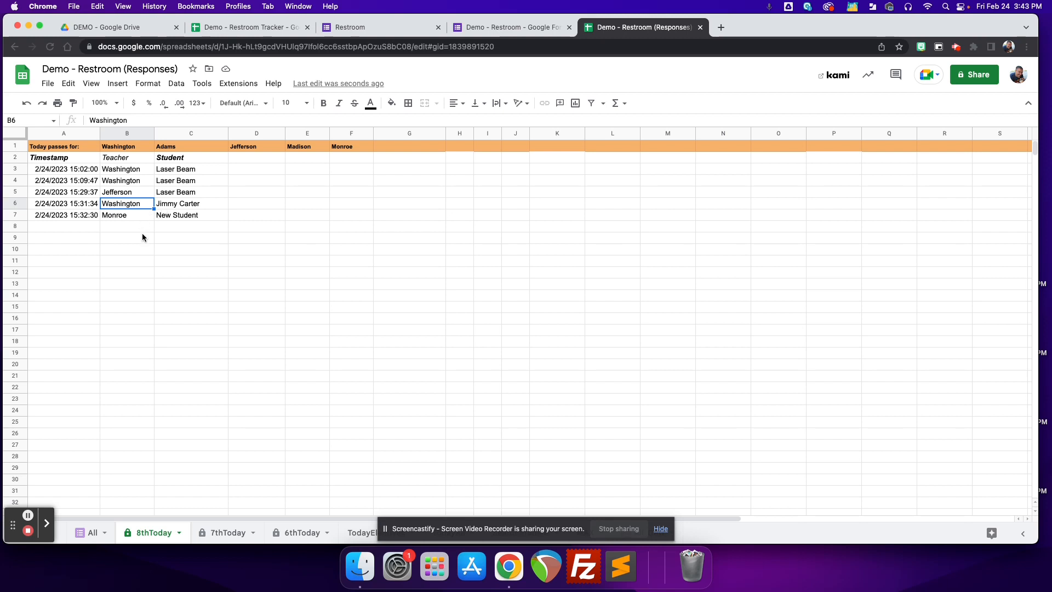
click(87, 532)
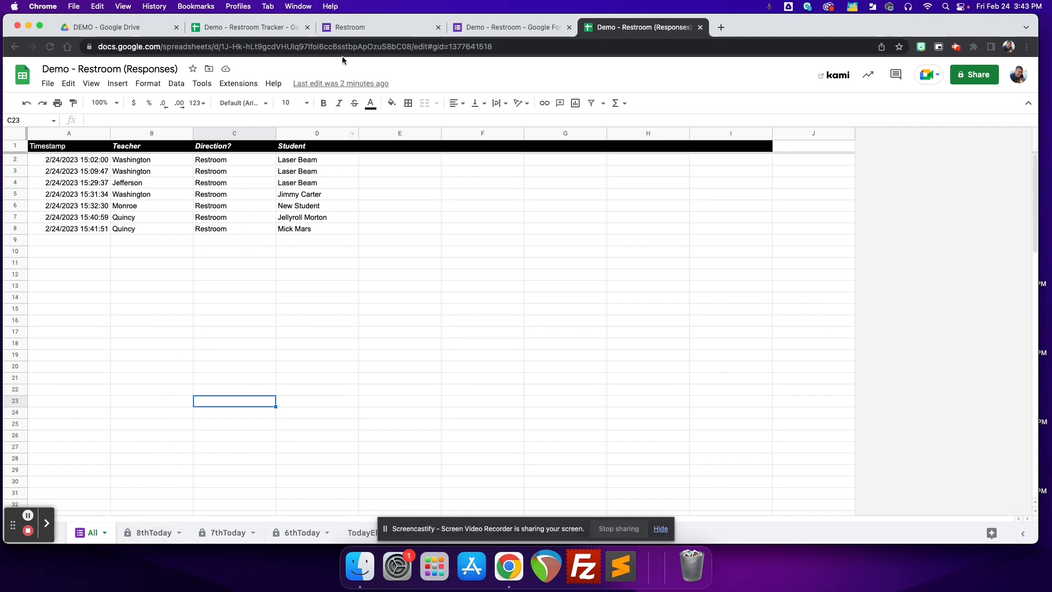
Step: Review the student names in A3:B6 of the tracker's 7th sheet and columns A to E of the Names sheet
click(264, 29)
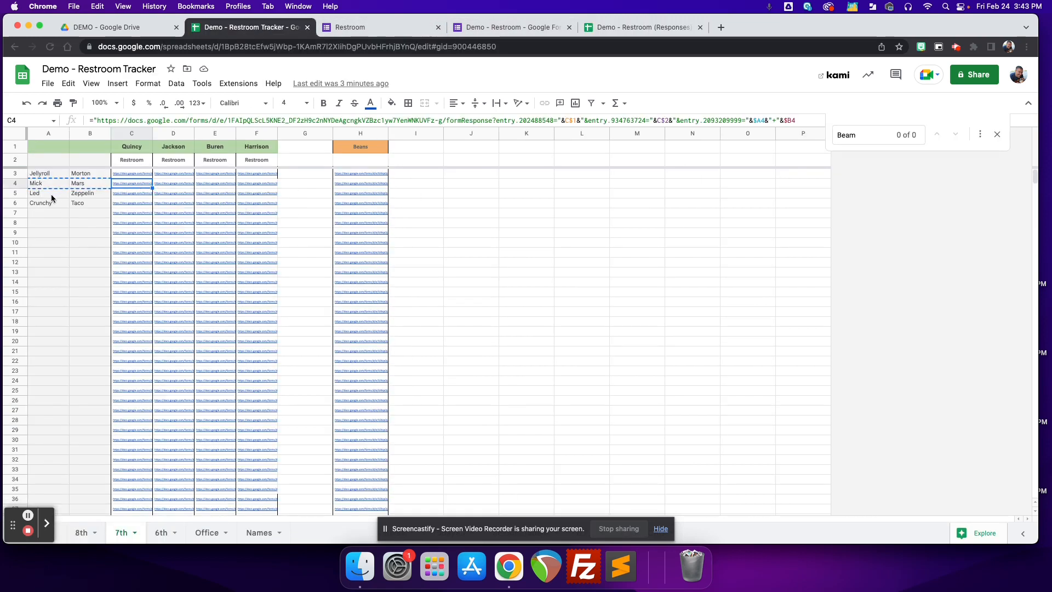
drag(49, 194, 81, 205)
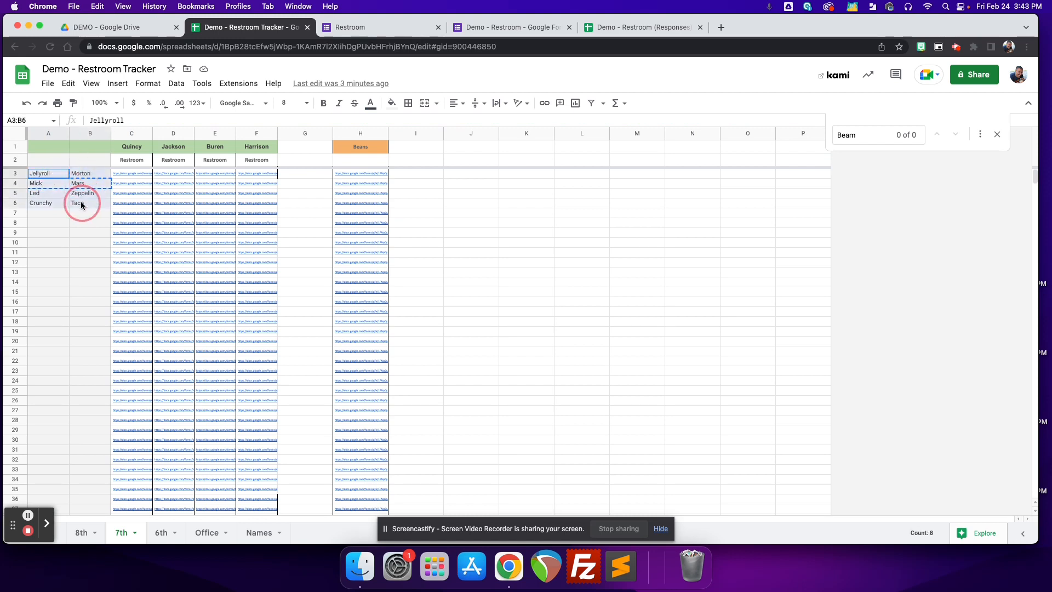
click(257, 532)
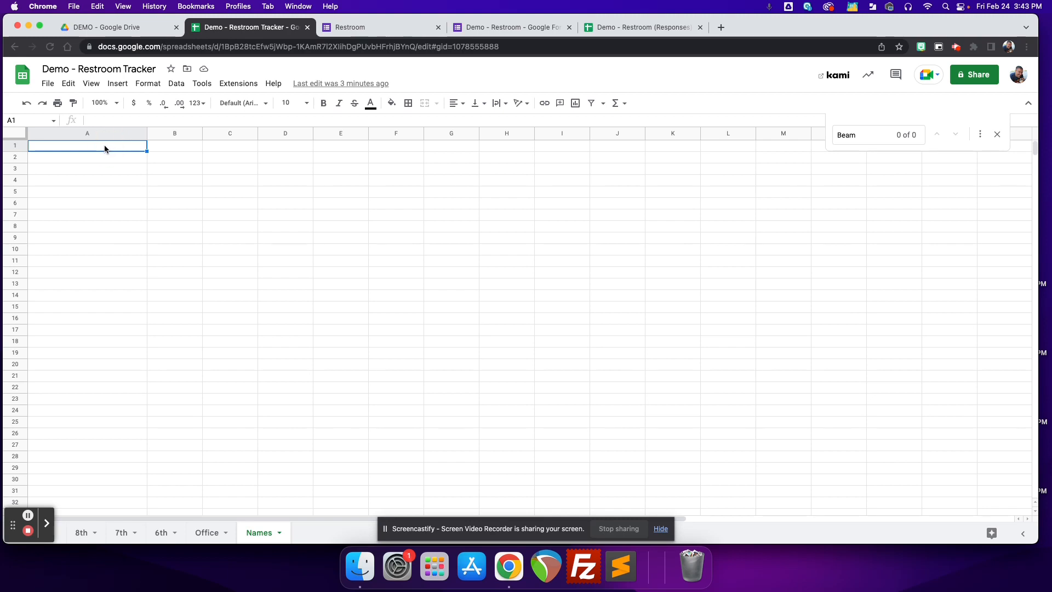
drag(103, 146, 193, 437)
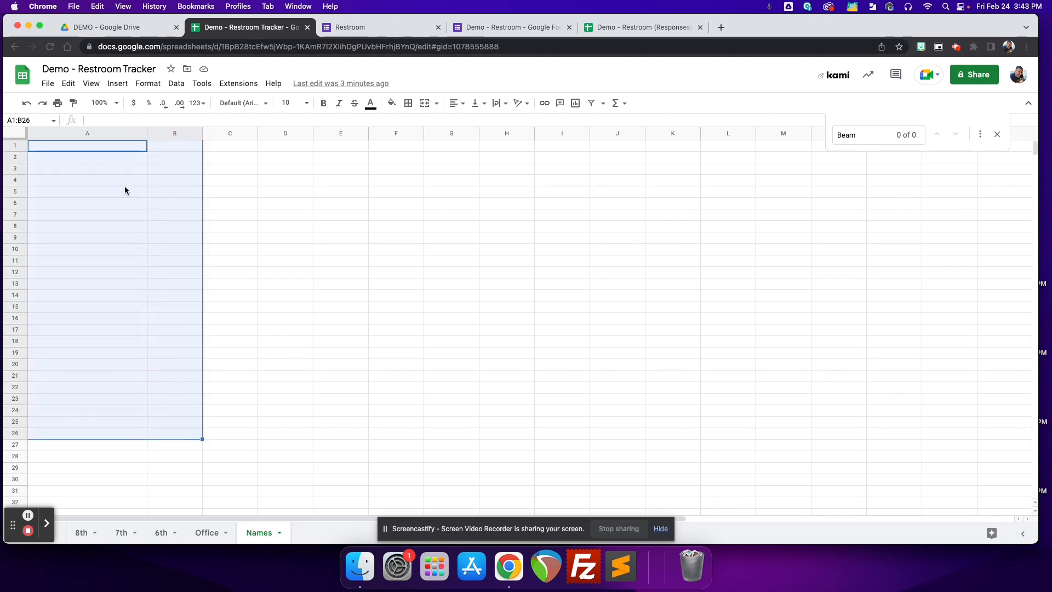
click(176, 85)
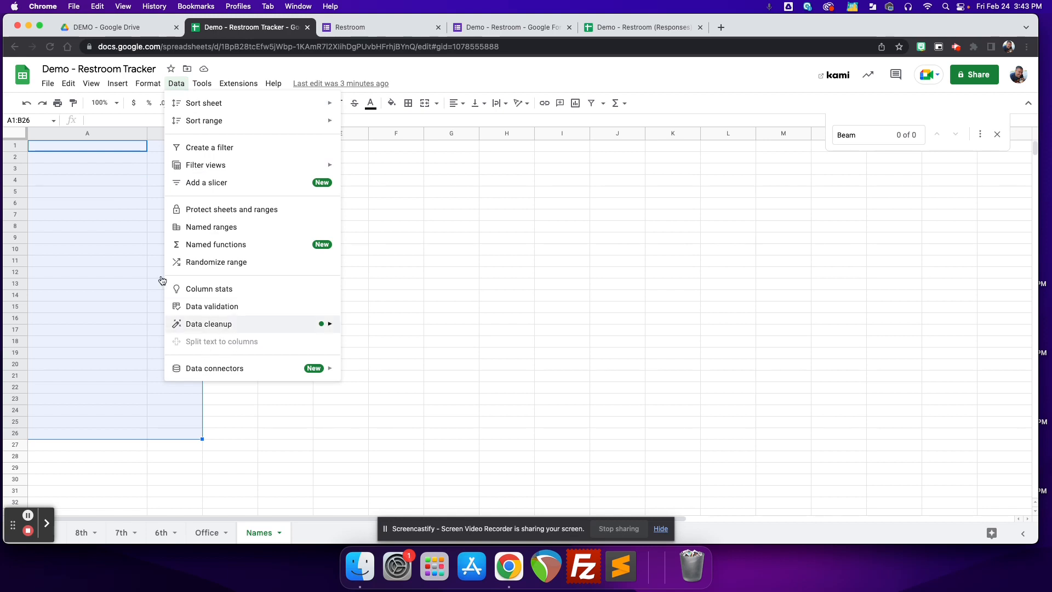
click(145, 169)
drag(238, 149, 241, 386)
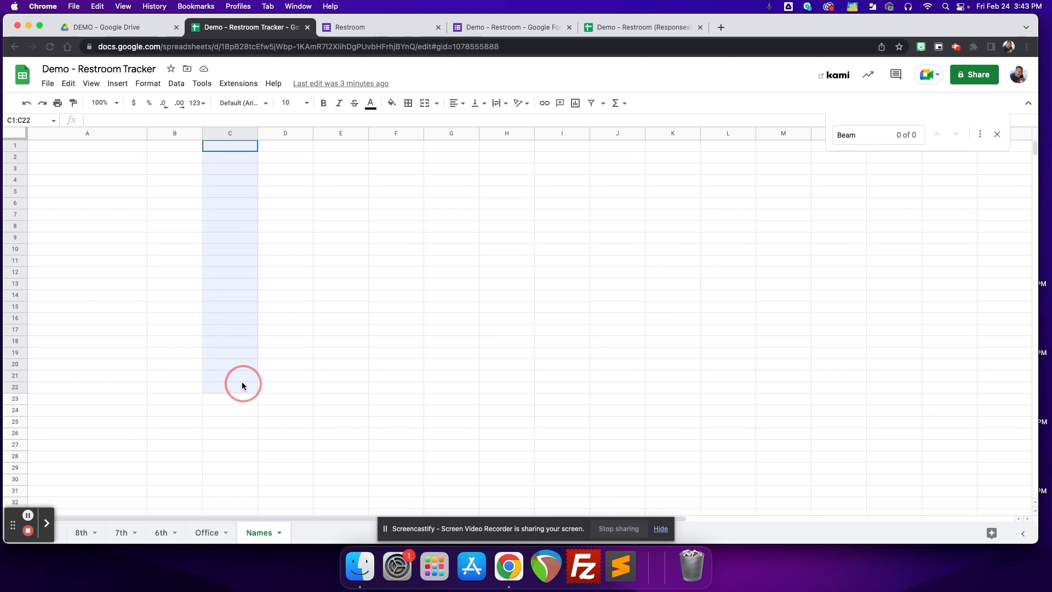
drag(284, 146, 284, 364)
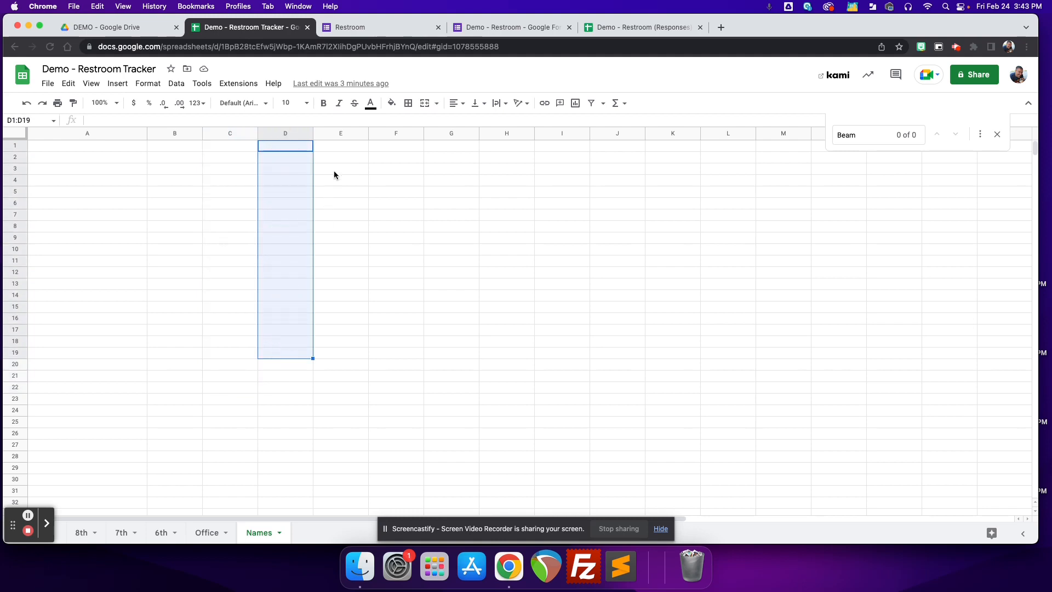
drag(336, 146, 337, 364)
Step: Delete columns C through F from the Names sheet and select cell B1
drag(228, 133, 377, 134)
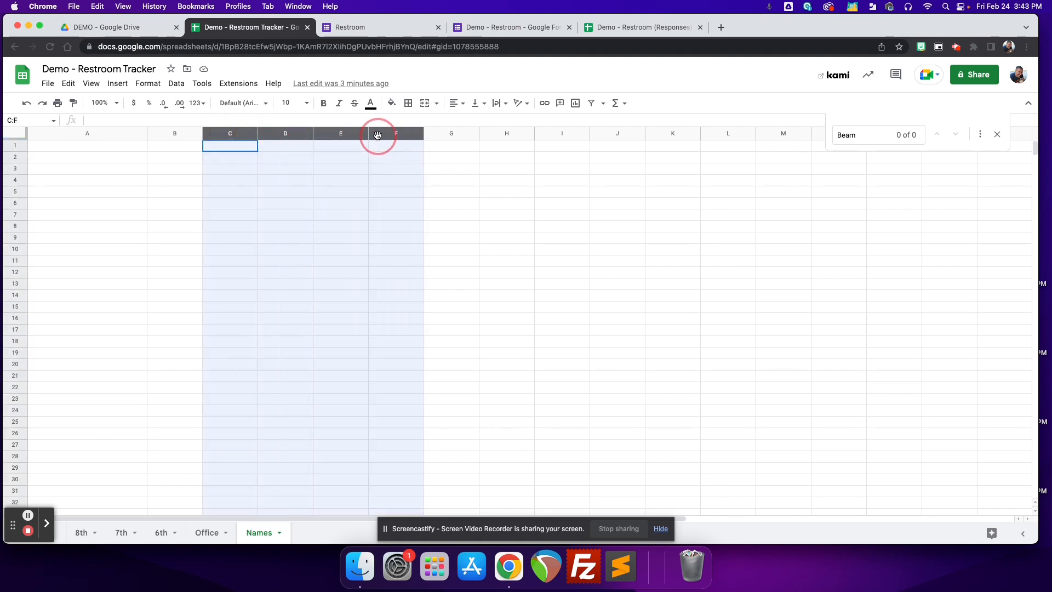
right_click(378, 135)
click(422, 263)
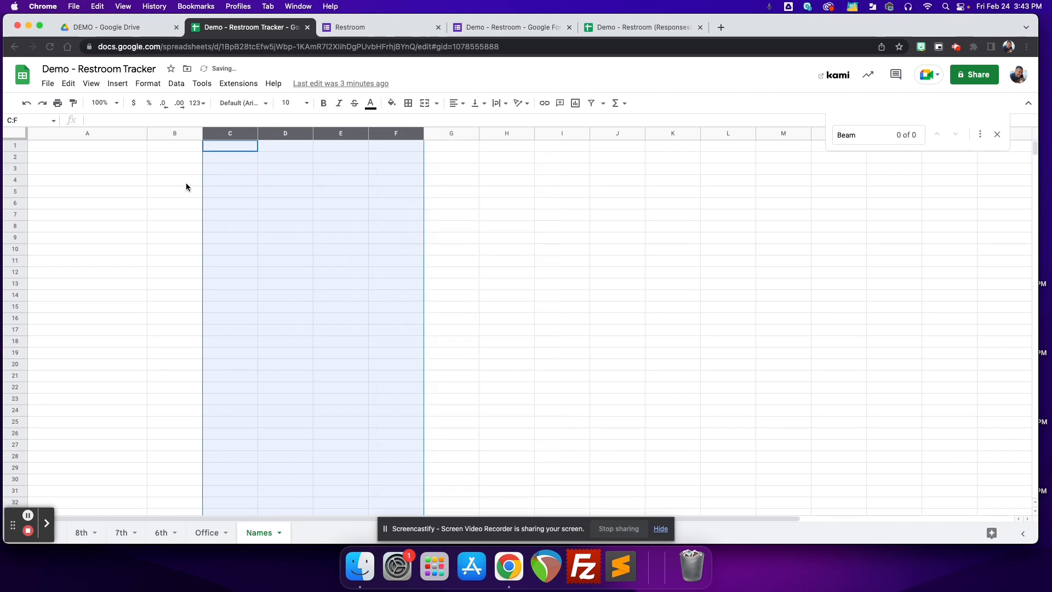
click(104, 147)
click(157, 146)
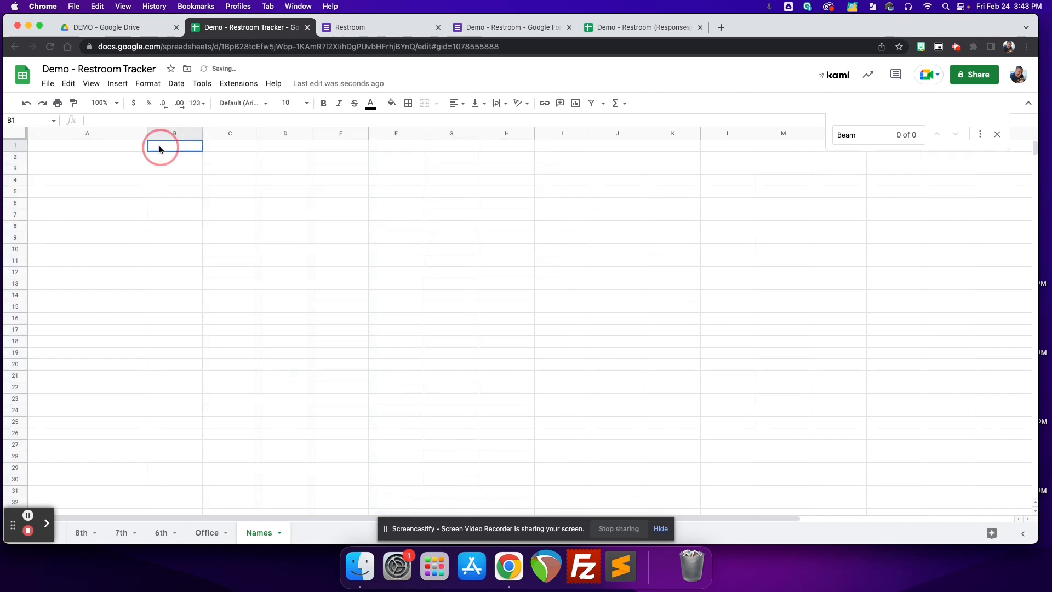
Step: Review the cleared columns A and B of the Names sheet and the student lists in the 8th and 7th sheets, ending on 8th
click(139, 155)
click(166, 156)
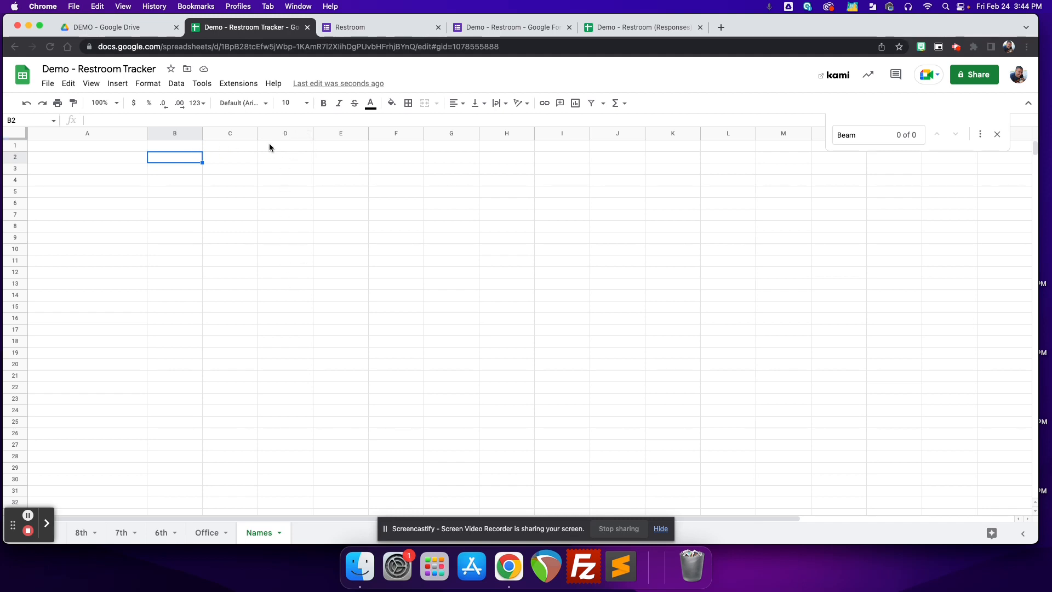
drag(91, 146, 106, 441)
click(80, 533)
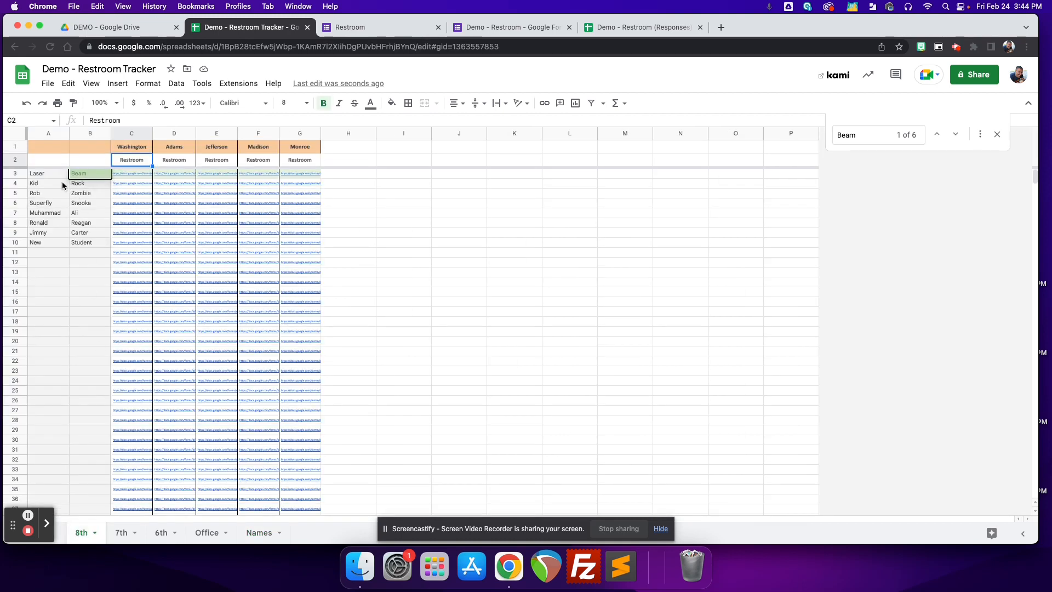
click(121, 533)
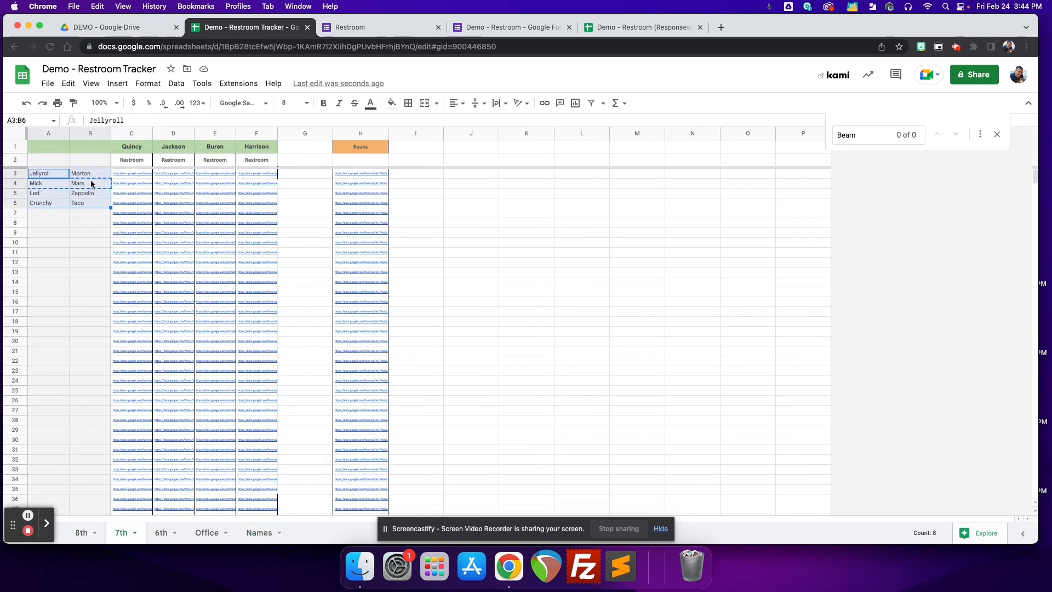
click(86, 531)
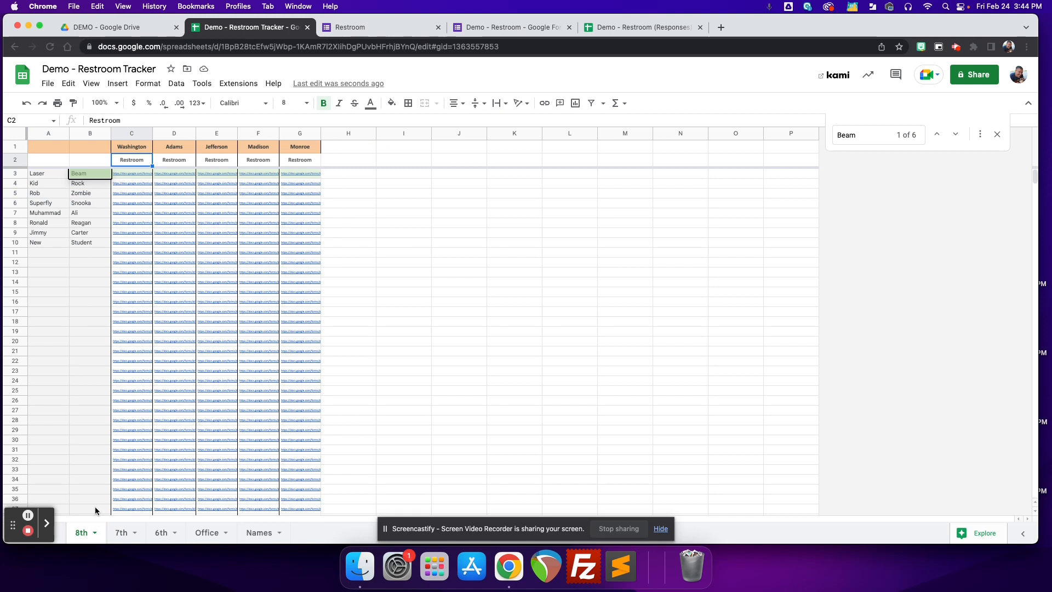
Step: Examine the link formula in C3 of the 8th sheet, the teacher names in C1:G1 and the student names in A3:B10
click(132, 176)
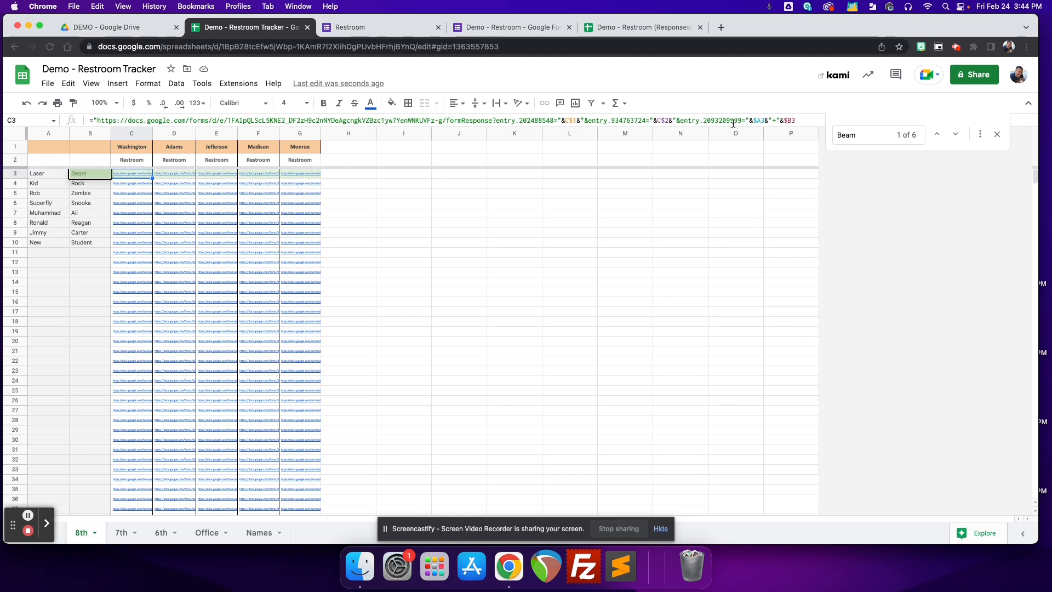
drag(795, 120, 120, 120)
click(354, 196)
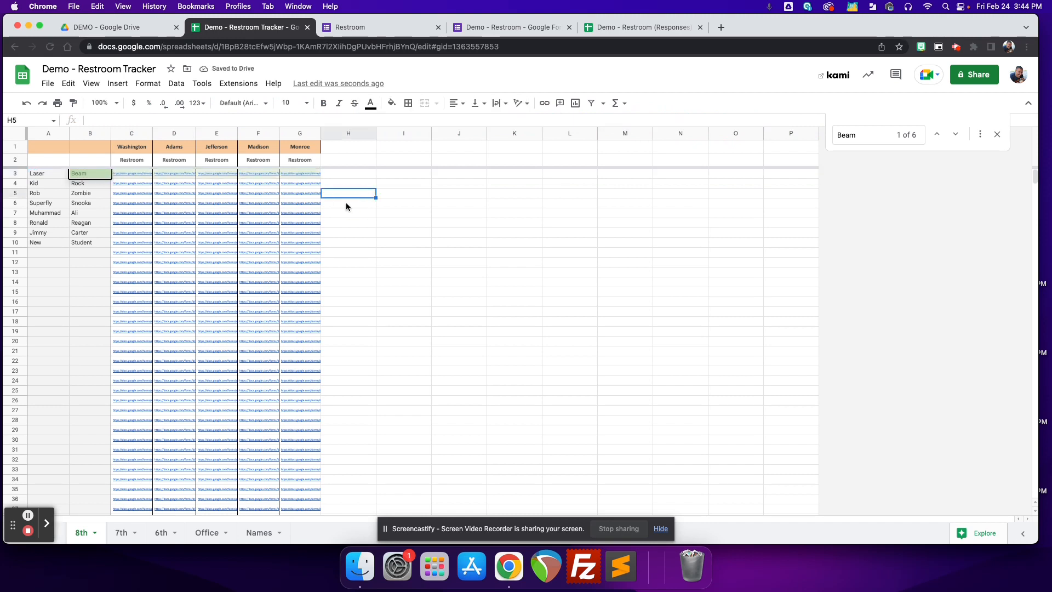
click(135, 174)
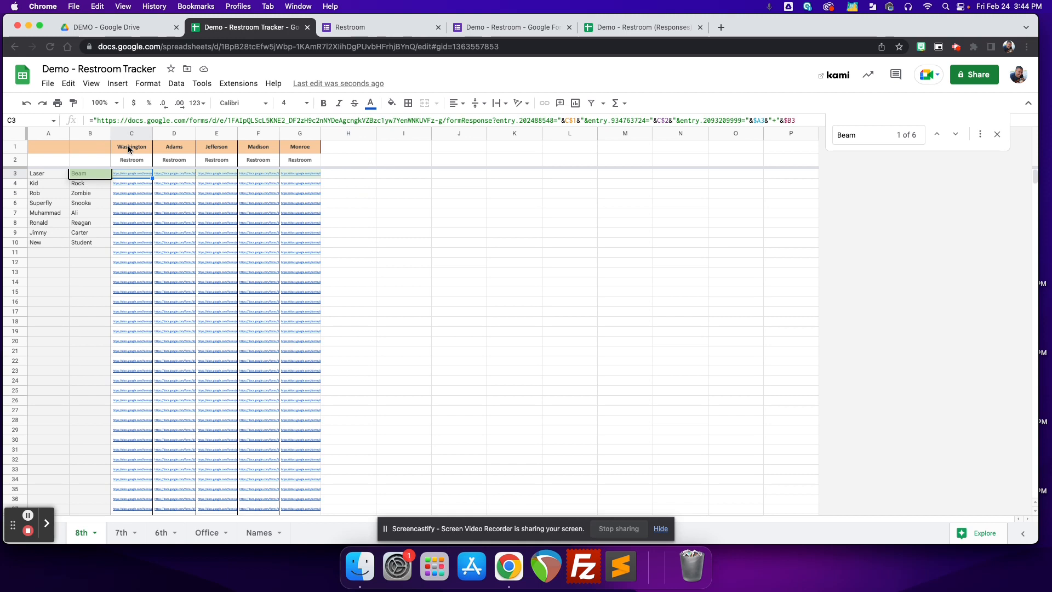
drag(128, 149, 298, 146)
drag(42, 174, 82, 250)
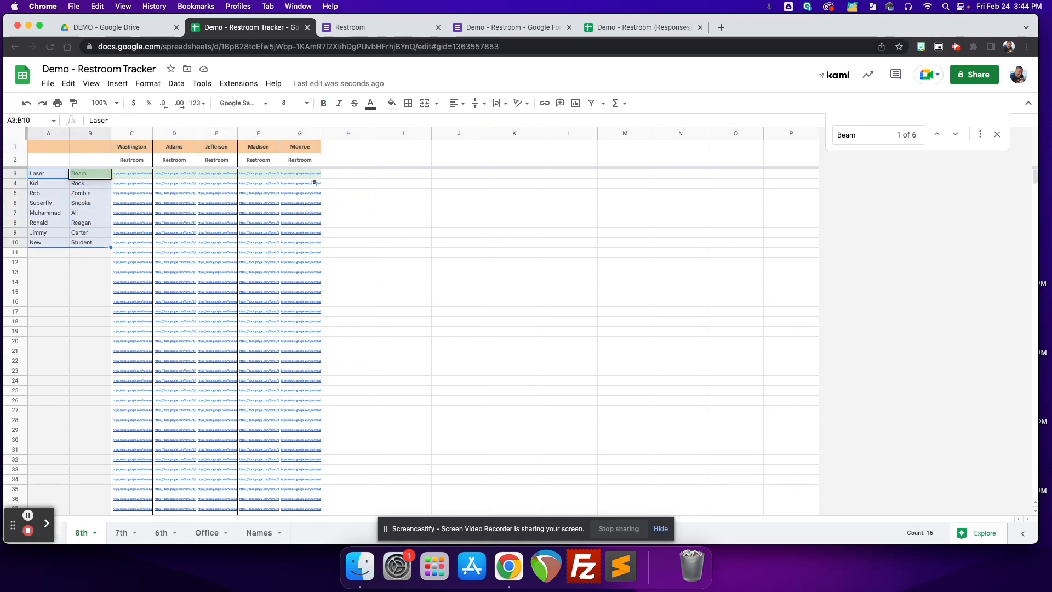
Step: Close the Demo - Restroom form editor and return to the Demo - Restroom Tracker spreadsheet
click(495, 27)
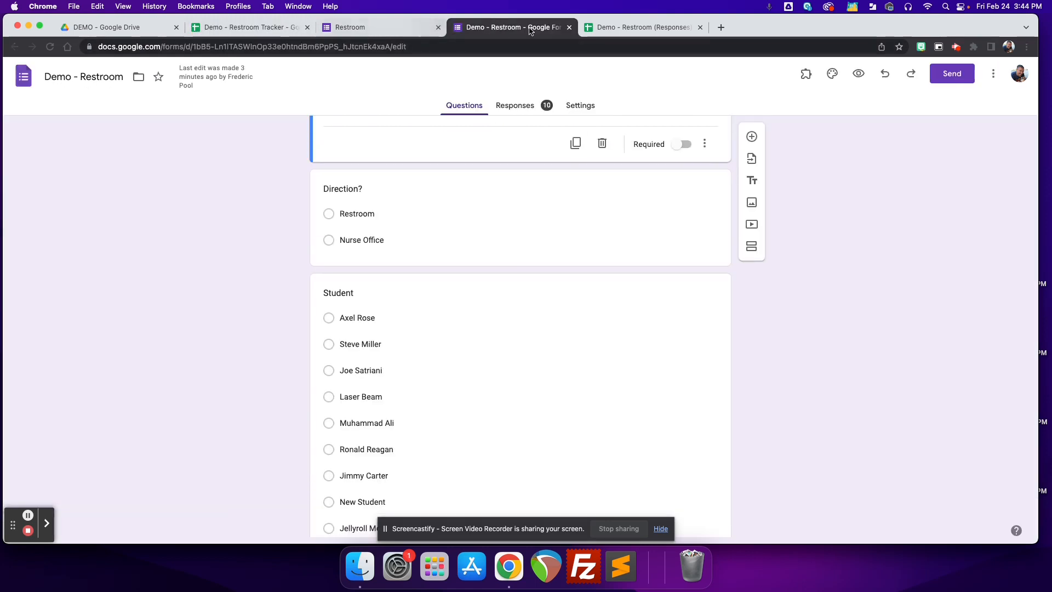
click(568, 27)
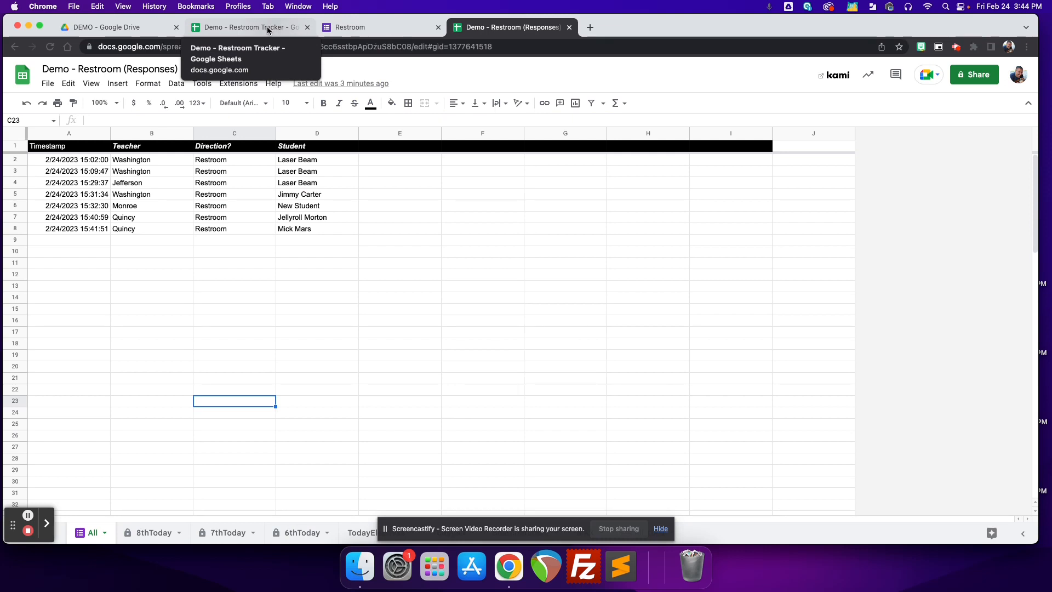
click(257, 29)
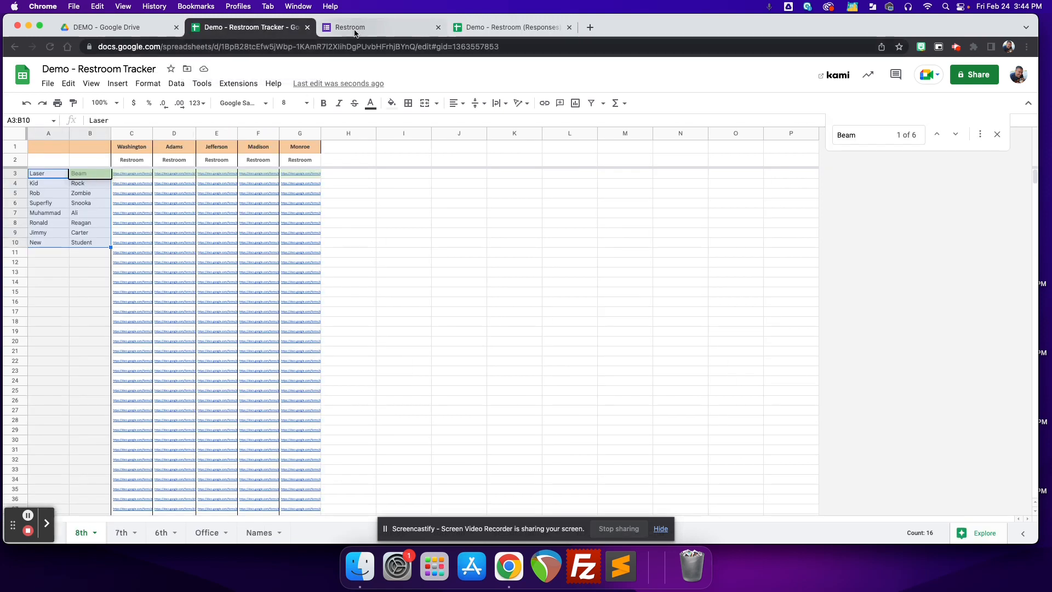
Step: Compare the form address in the 8th sheet's C3 link formula with the URL of the submitted Restroom response page
click(132, 176)
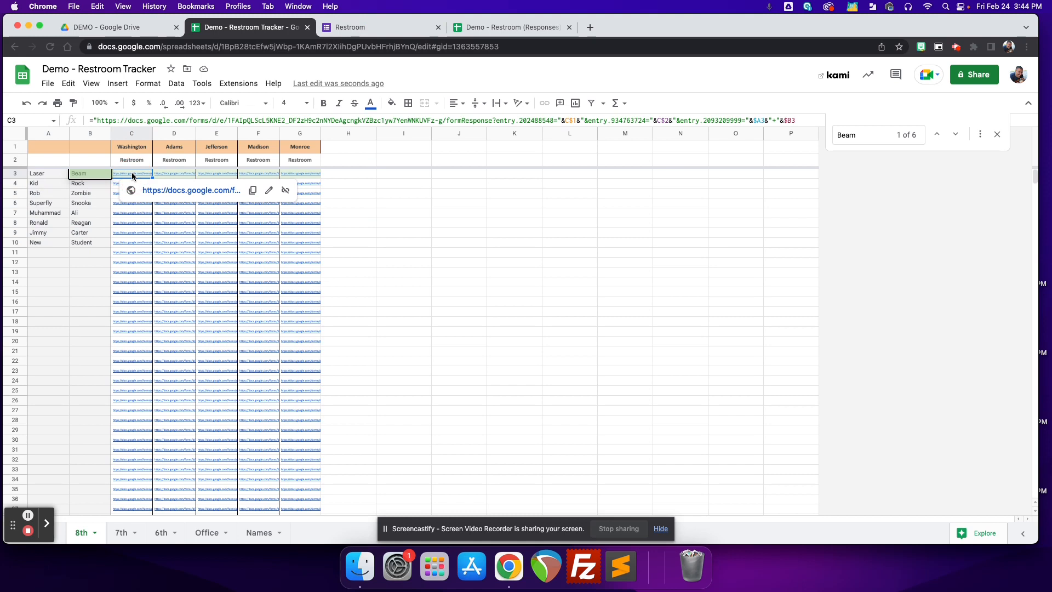
click(370, 30)
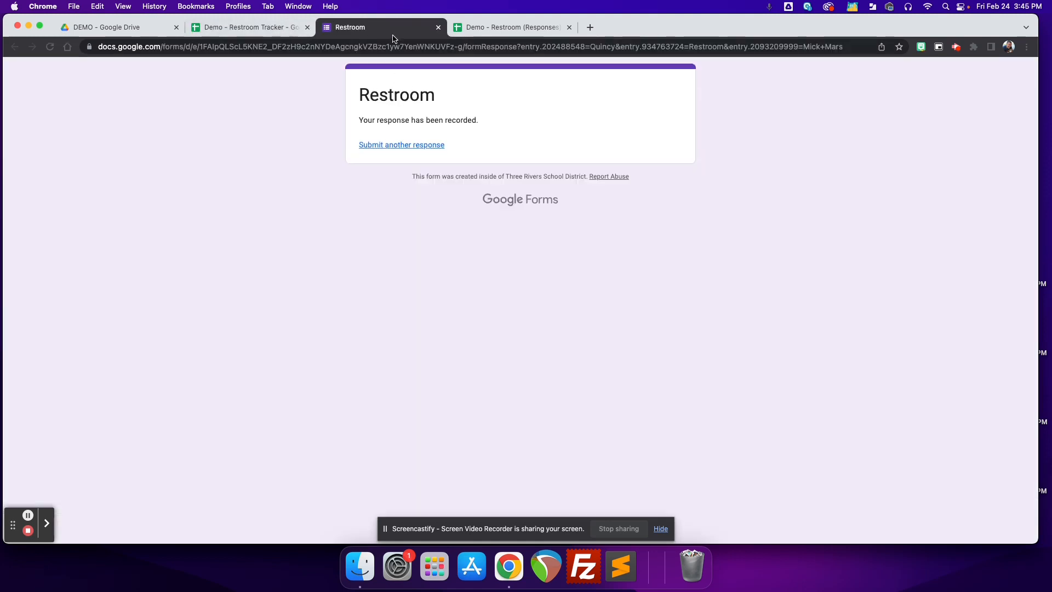
click(259, 26)
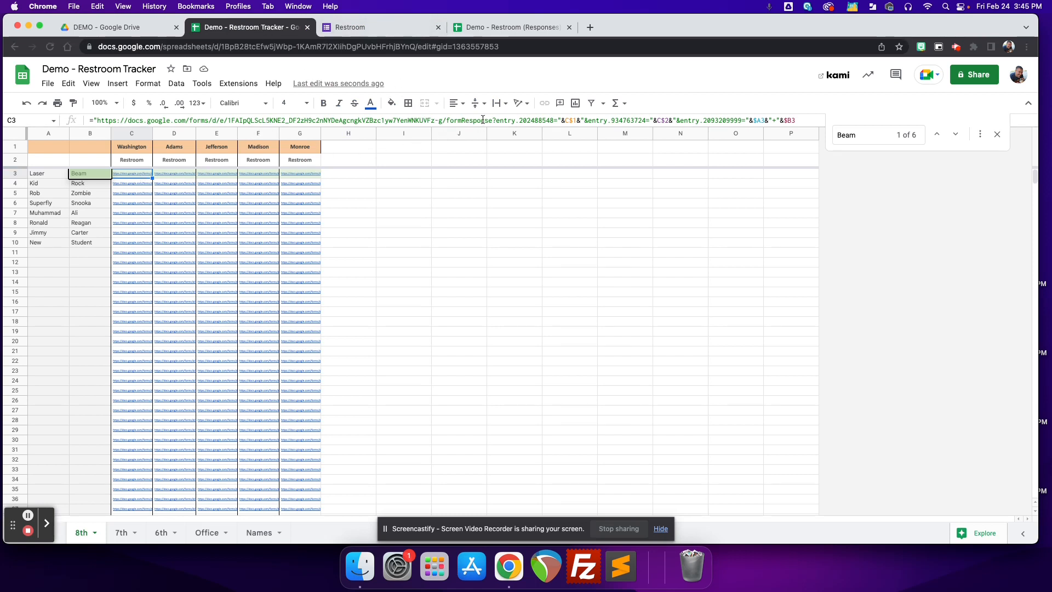
drag(441, 120, 128, 119)
click(373, 21)
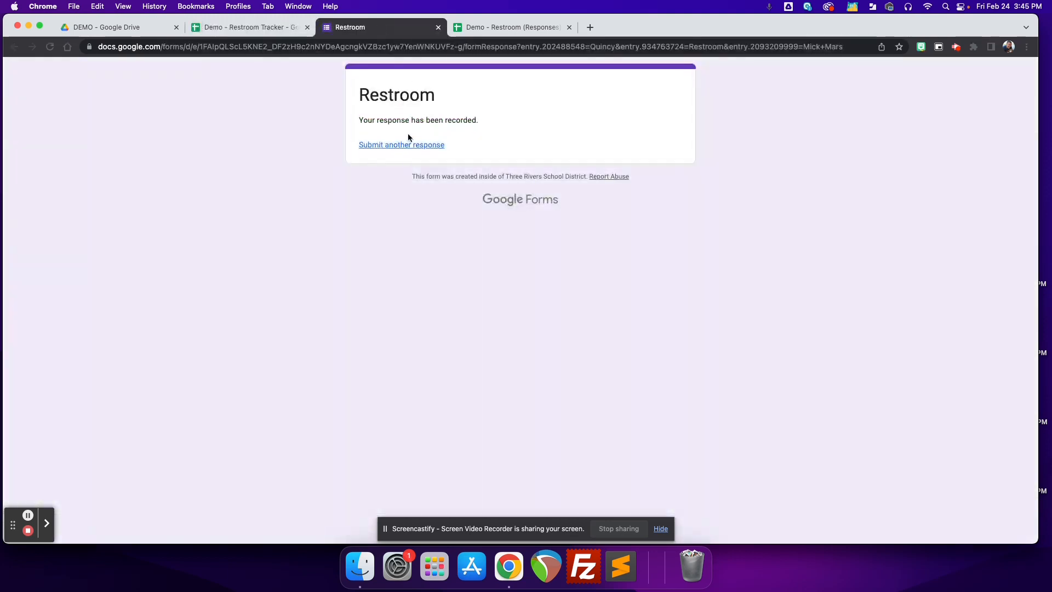